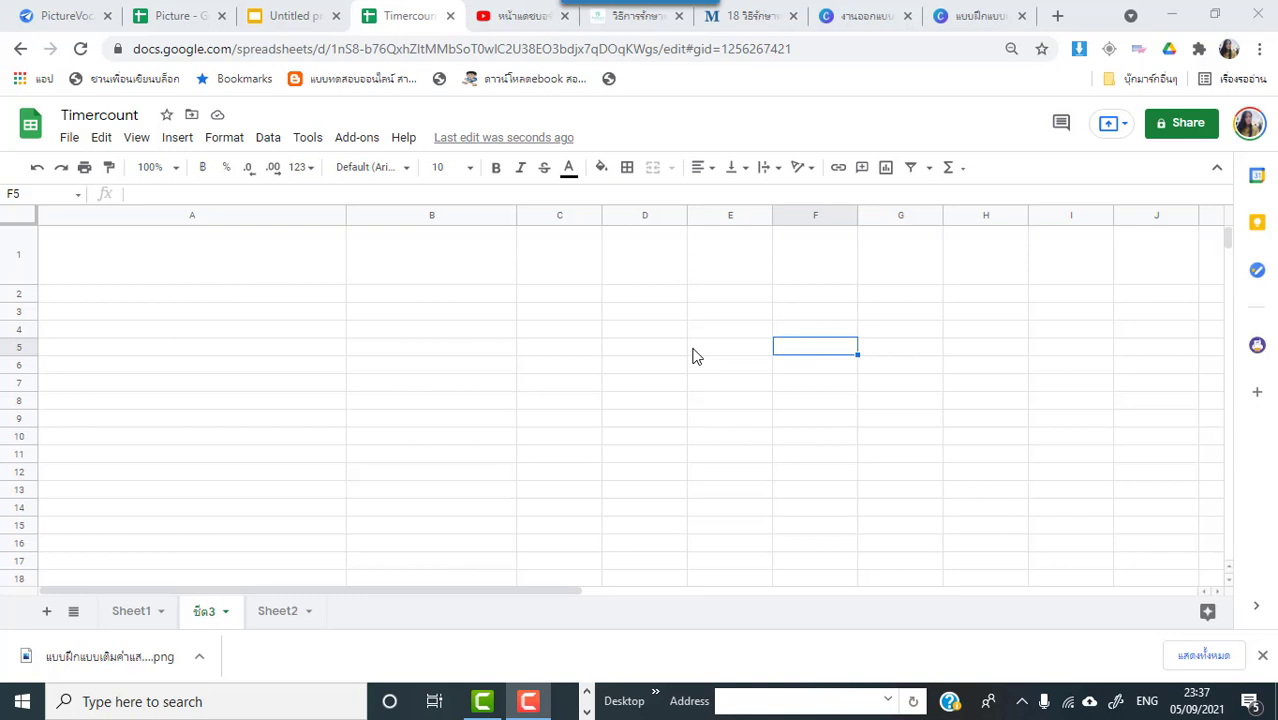
Set the spreadsheet's recalculation to on change and every minute, review the locale and time zone, and save the settings.
left_click(289, 268)
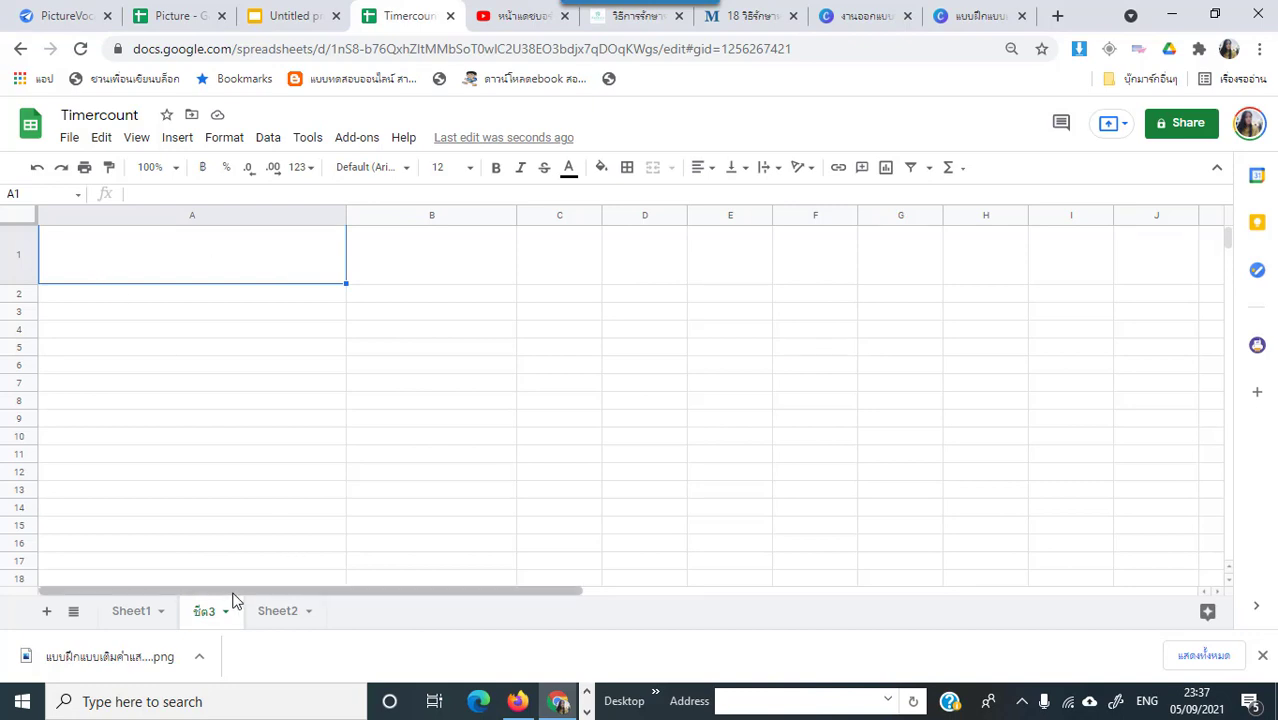
left_click(68, 139)
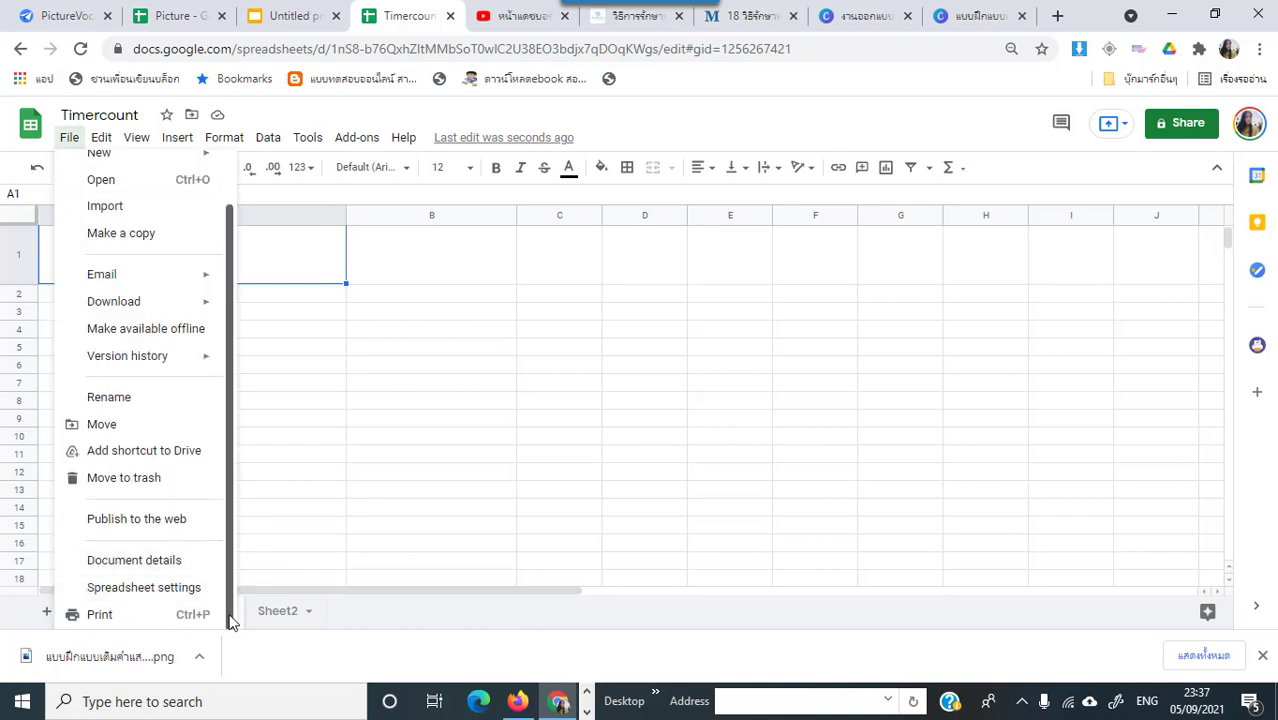
left_click(165, 590)
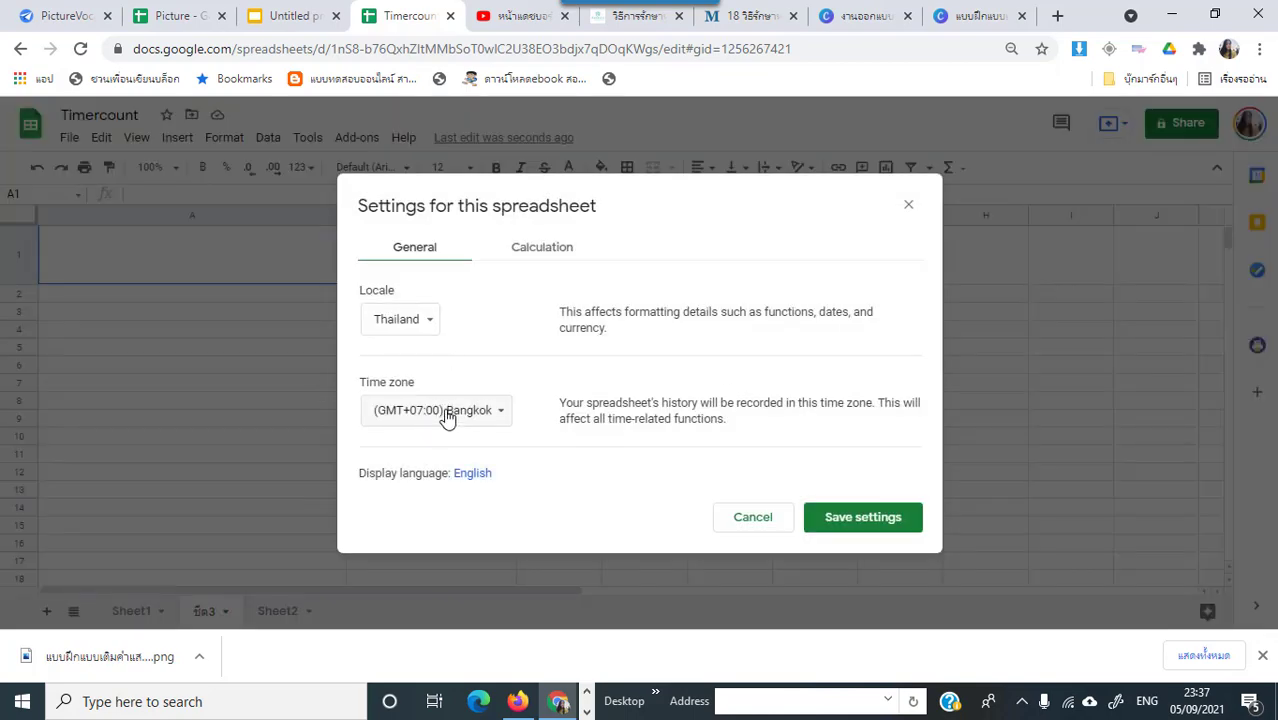
left_click(548, 252)
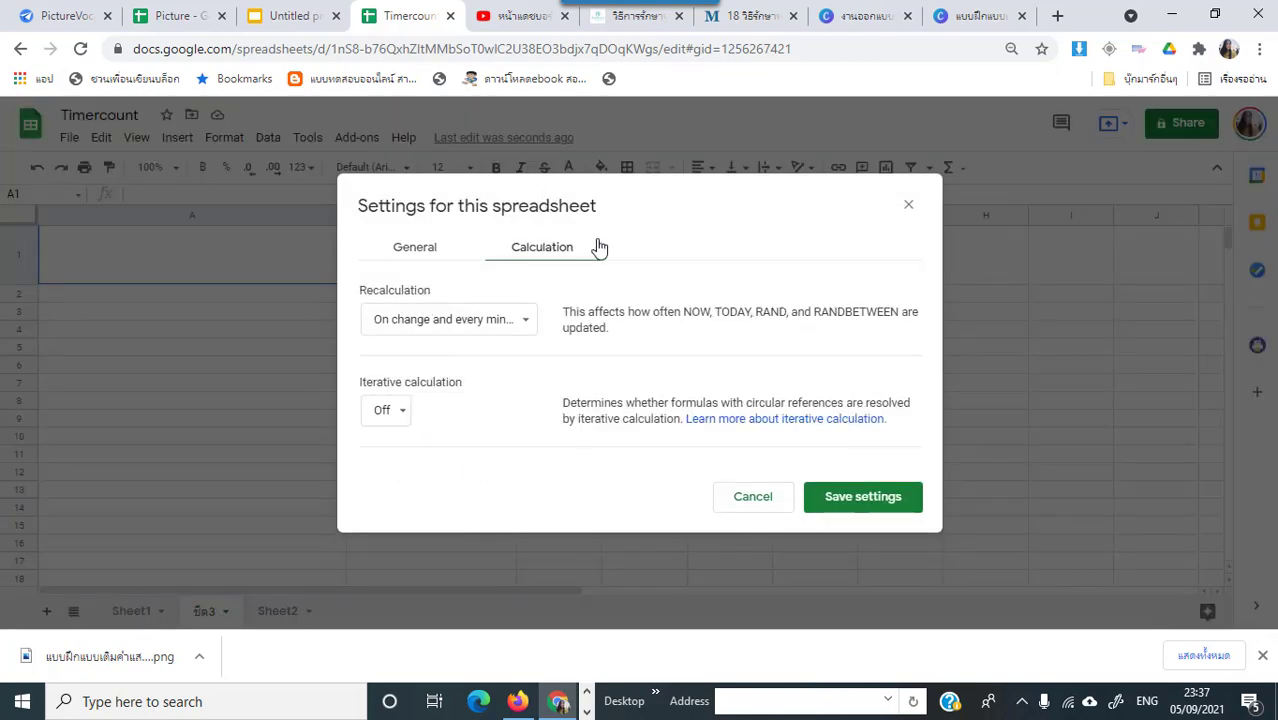
left_click(400, 320)
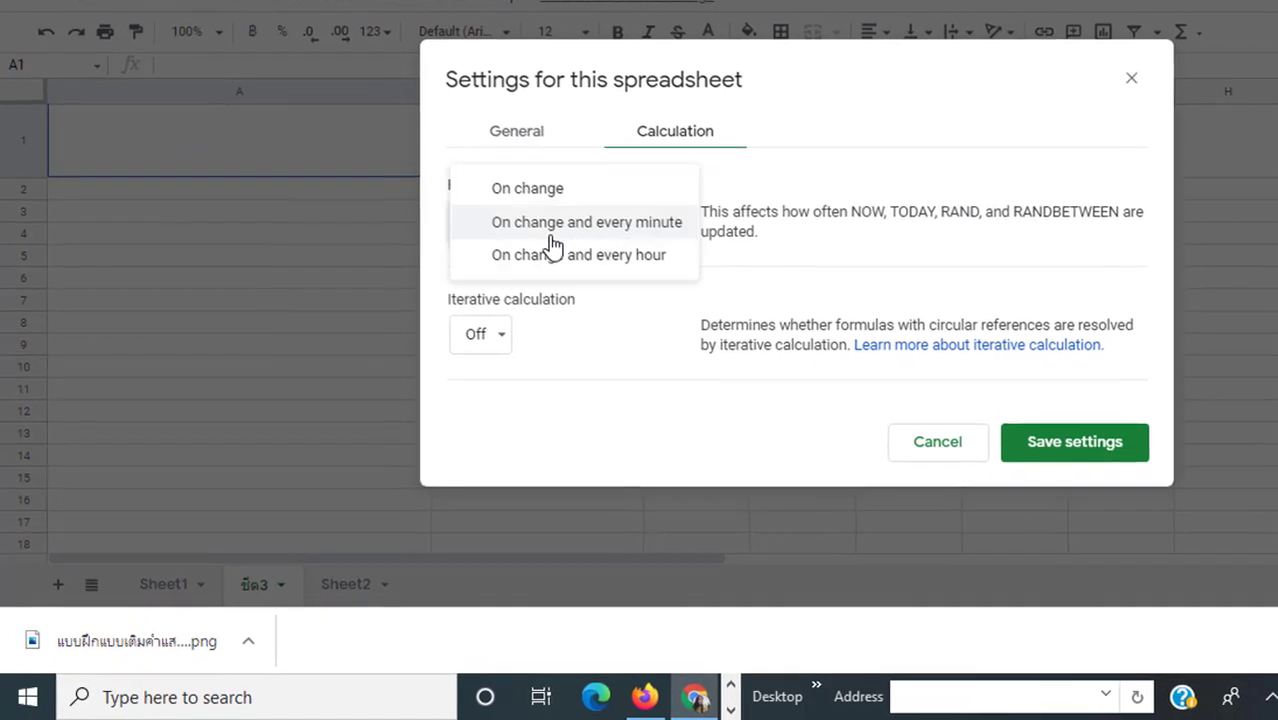
left_click(660, 223)
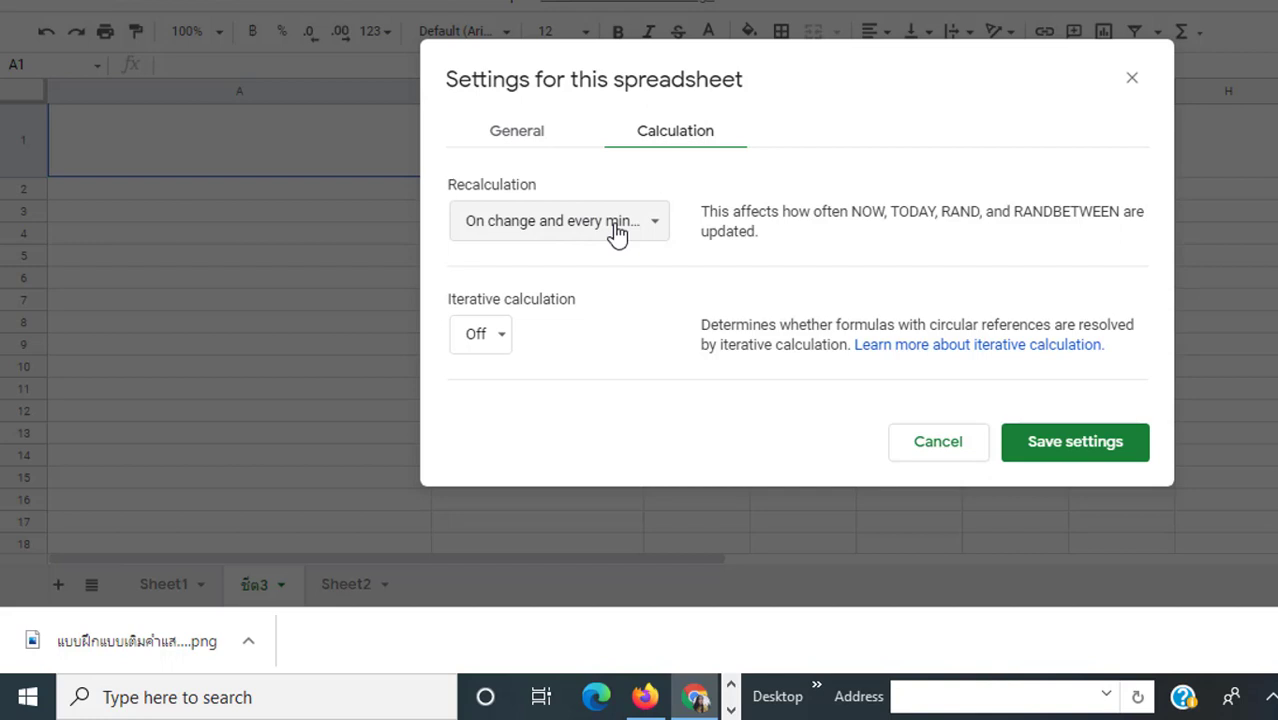
left_click(527, 133)
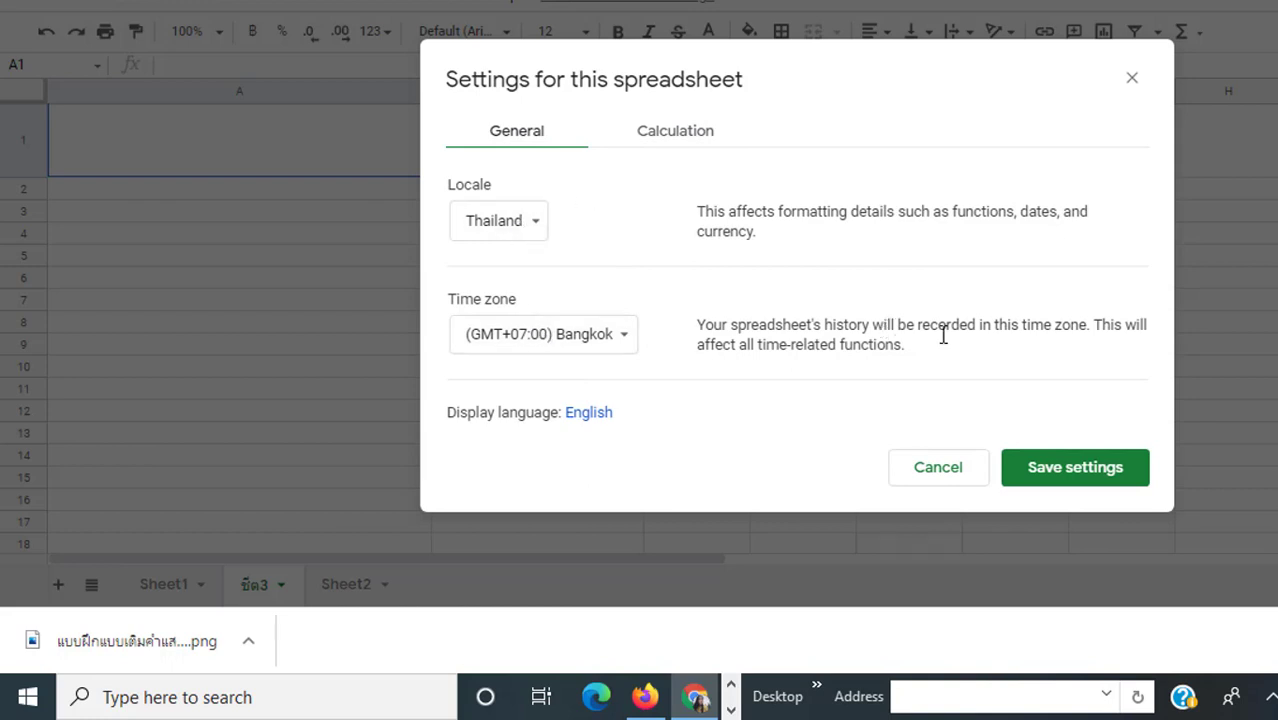
left_click(1090, 472)
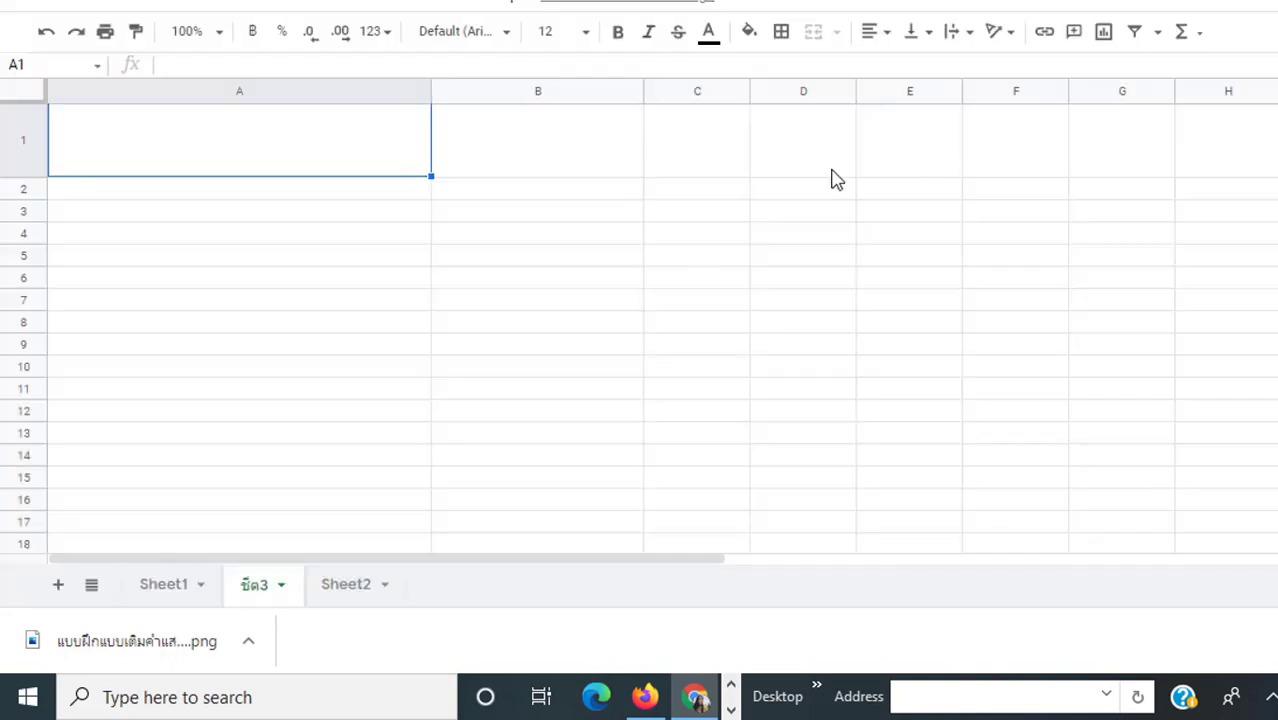
Enter the formula =now() in cell A1.
left_click(471, 303)
left_click(318, 163)
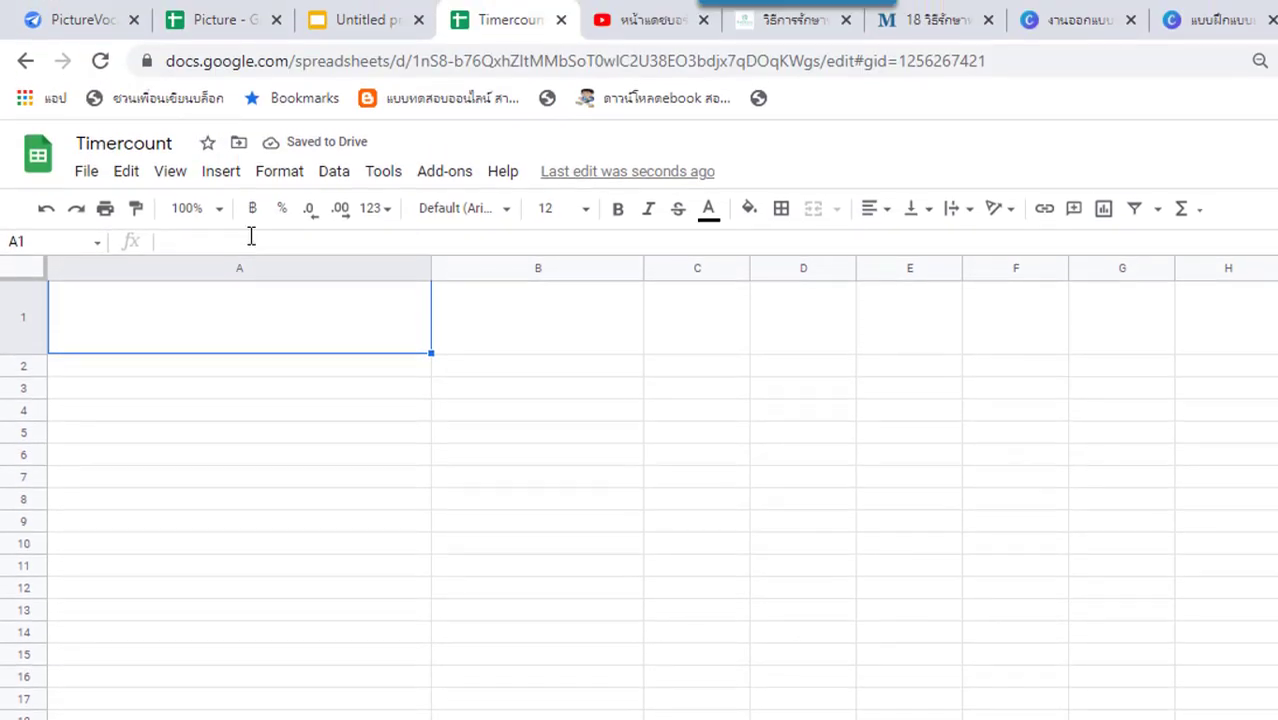
left_click(251, 128)
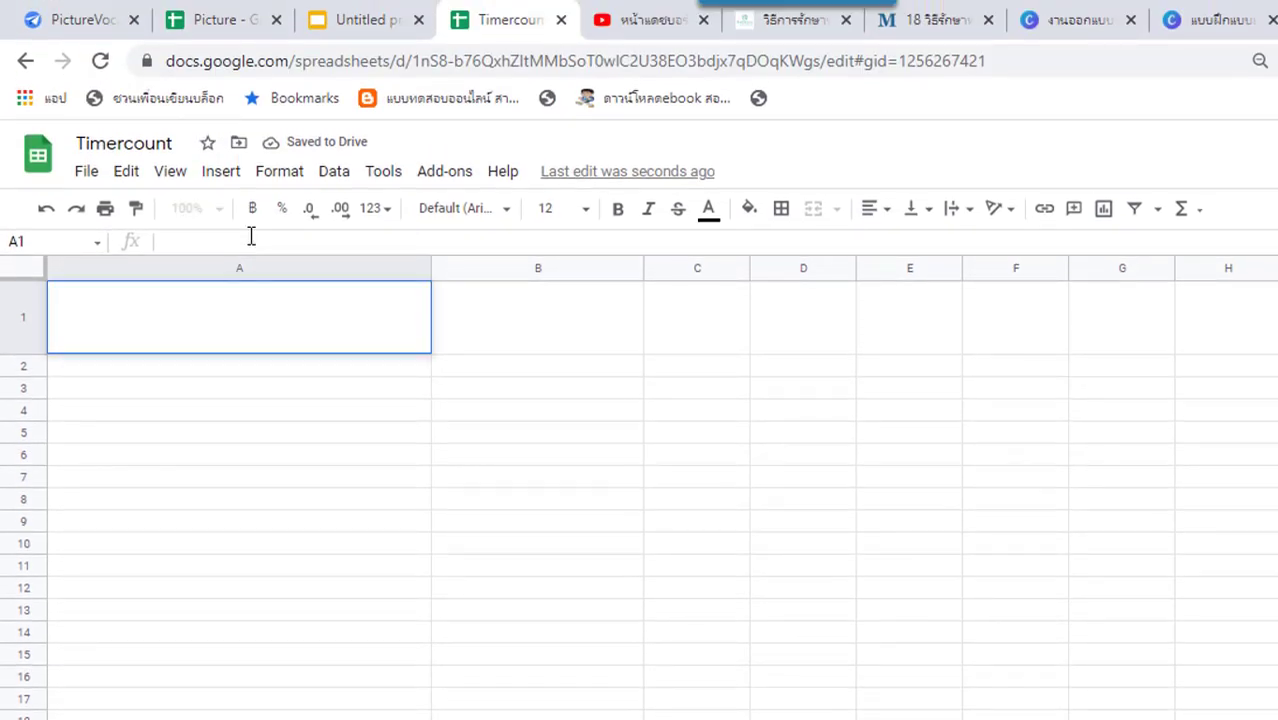
type("=now")
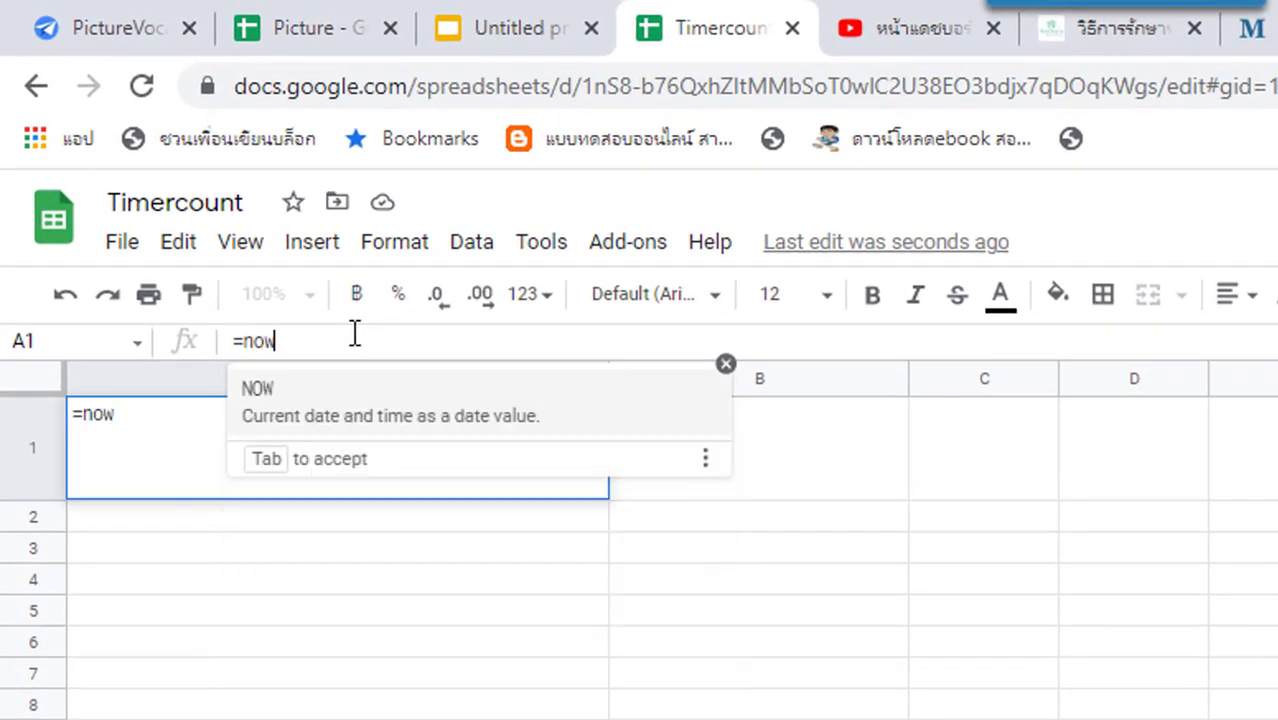
type("()")
key("Return")
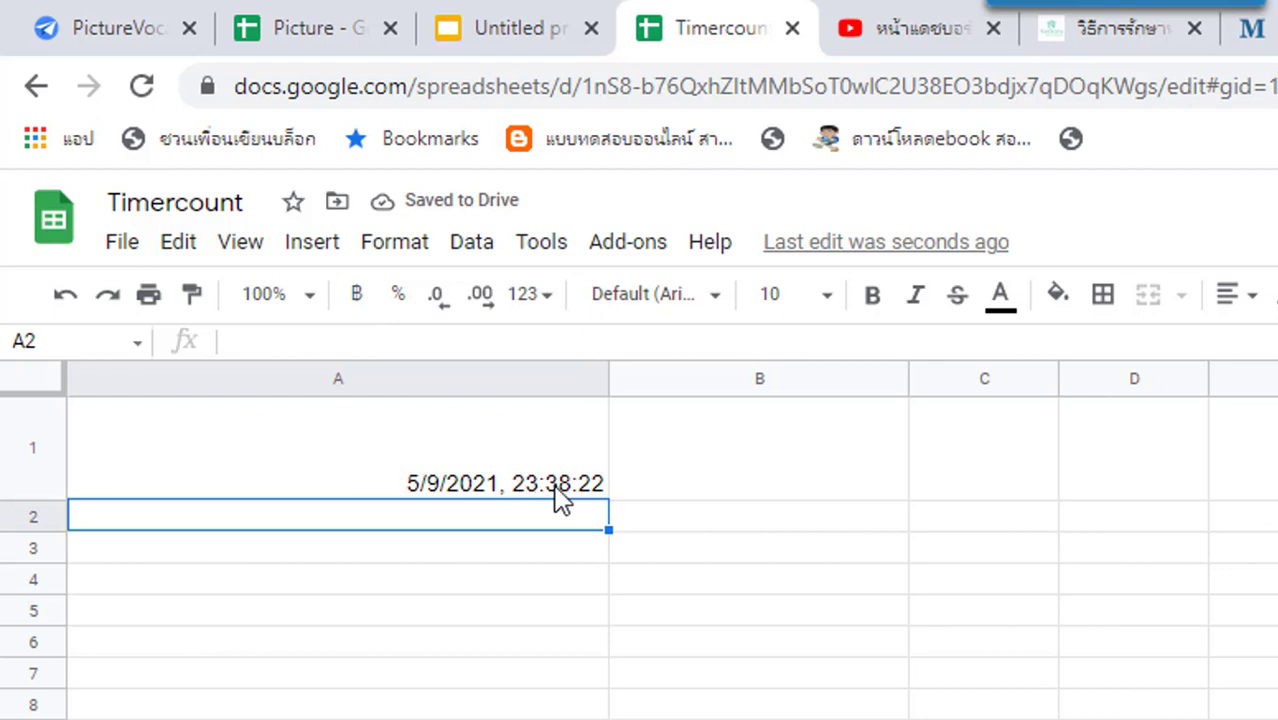
Copy the current date and time formula from cell A1 into cell B1.
left_click(485, 458)
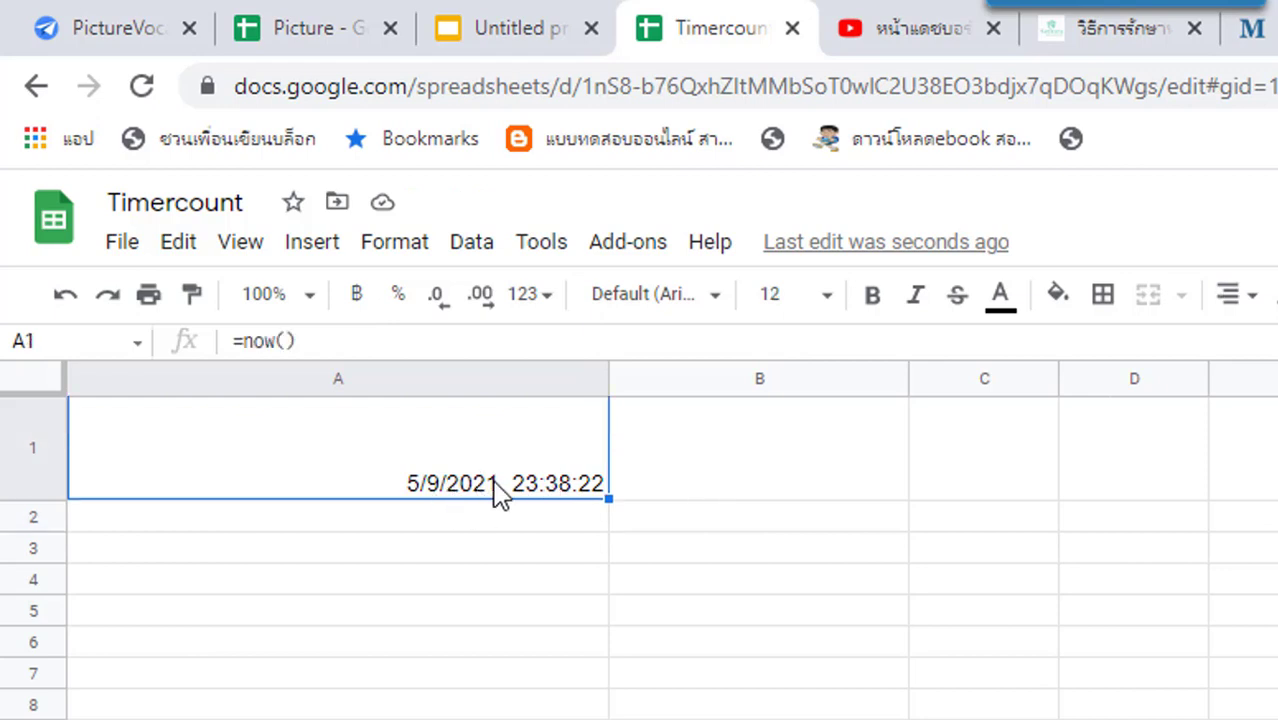
left_click(850, 476)
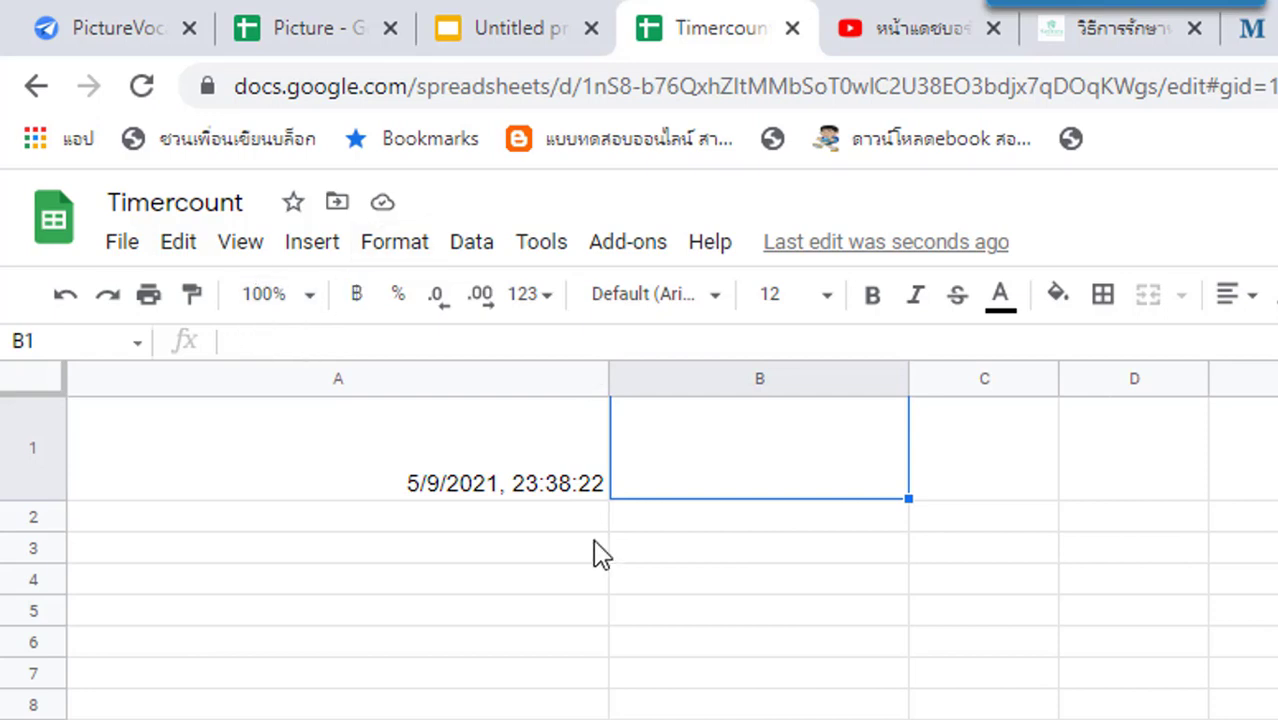
left_click(514, 435)
key("ctrl+c")
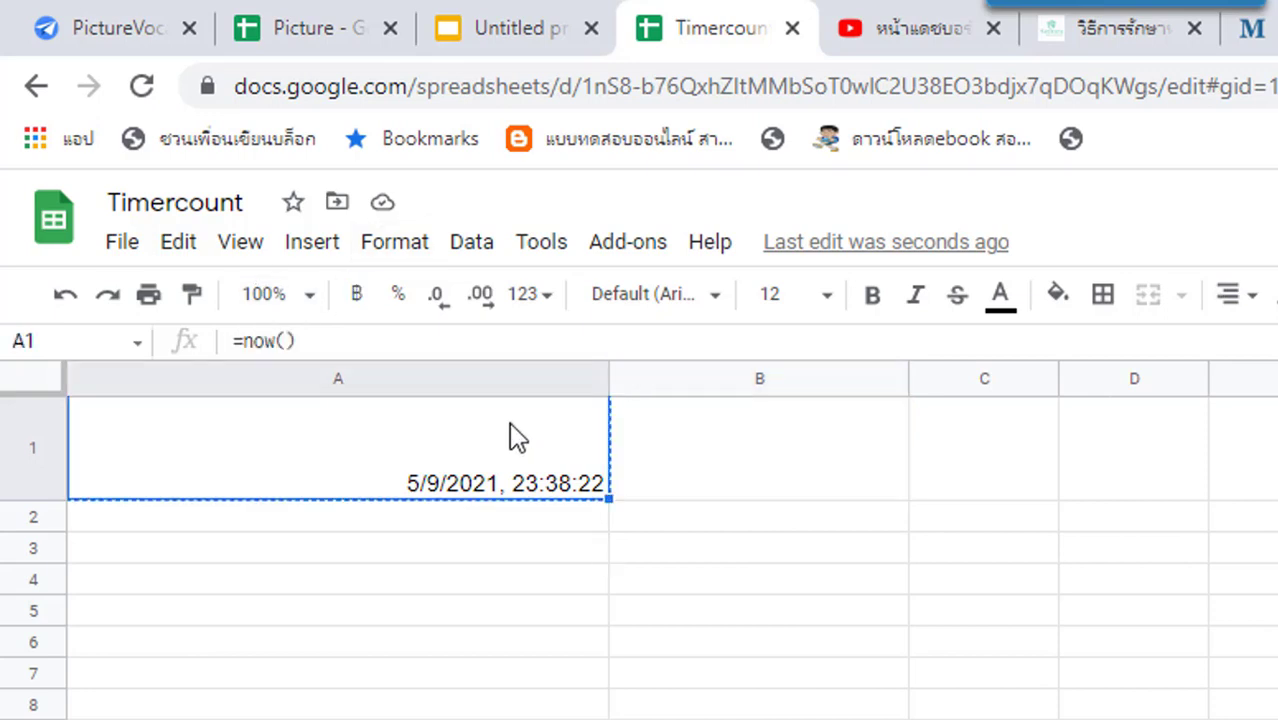
left_click(686, 458)
key("ctrl+v")
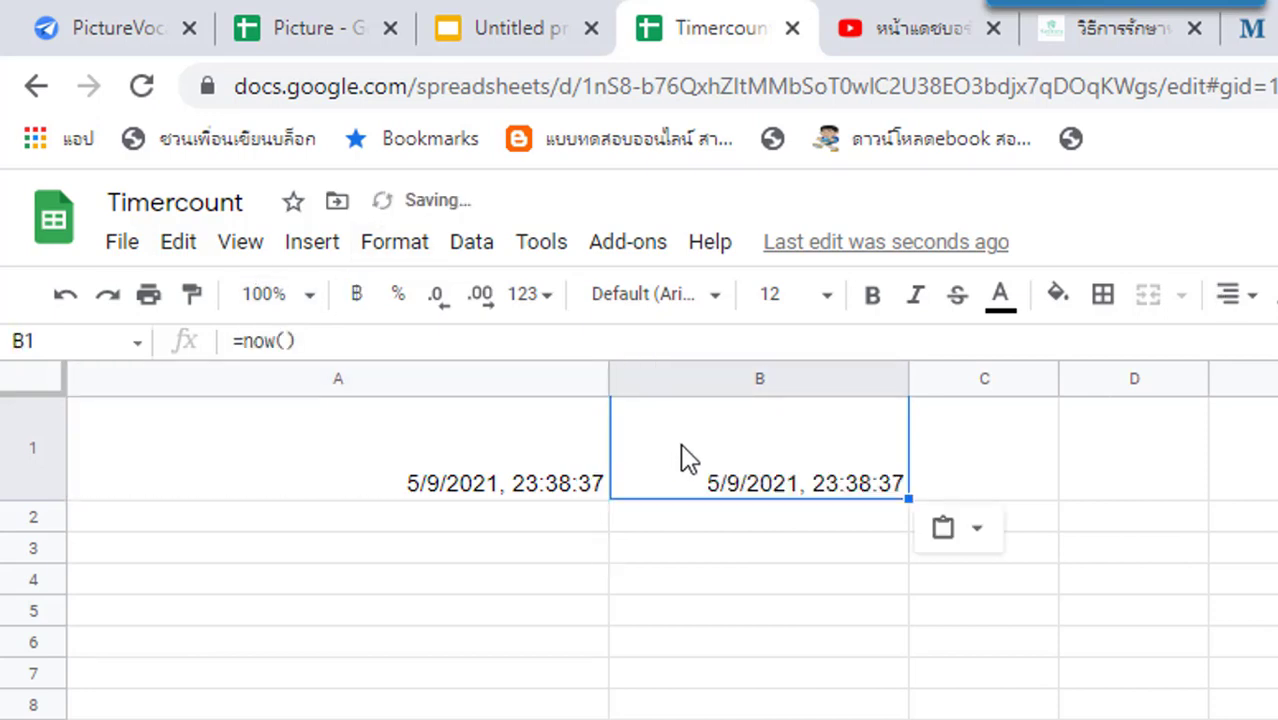
Apply the Time number format to cell B1 so it shows only the clock time.
left_click(855, 705)
left_click(765, 520)
left_click(738, 464)
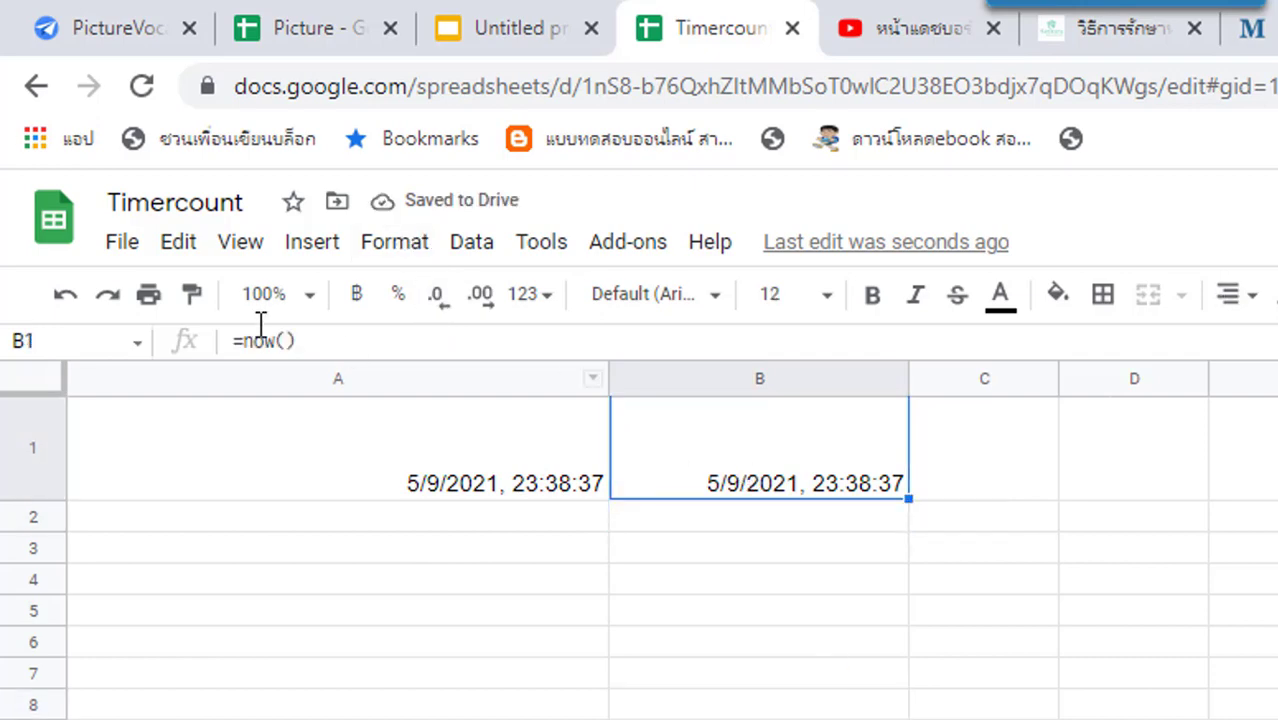
left_click(400, 246)
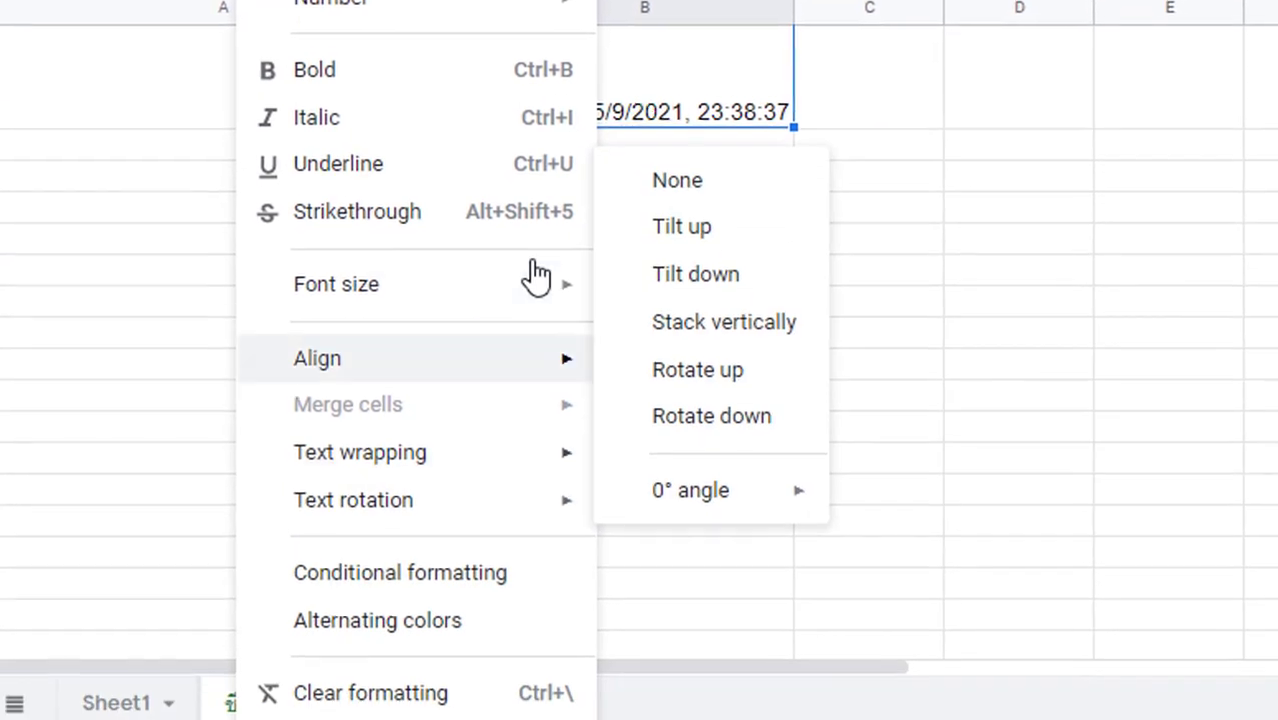
mouse_move(548, 25)
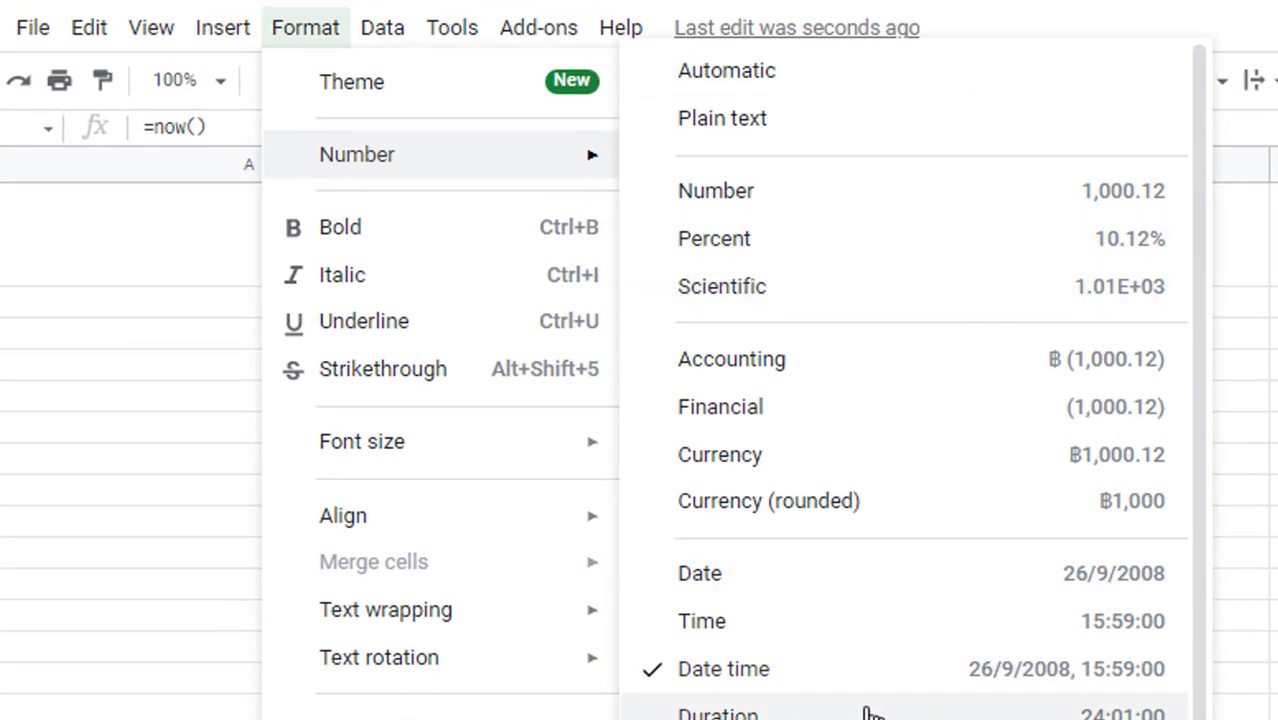
left_click(893, 632)
left_click(662, 400)
left_click(729, 220)
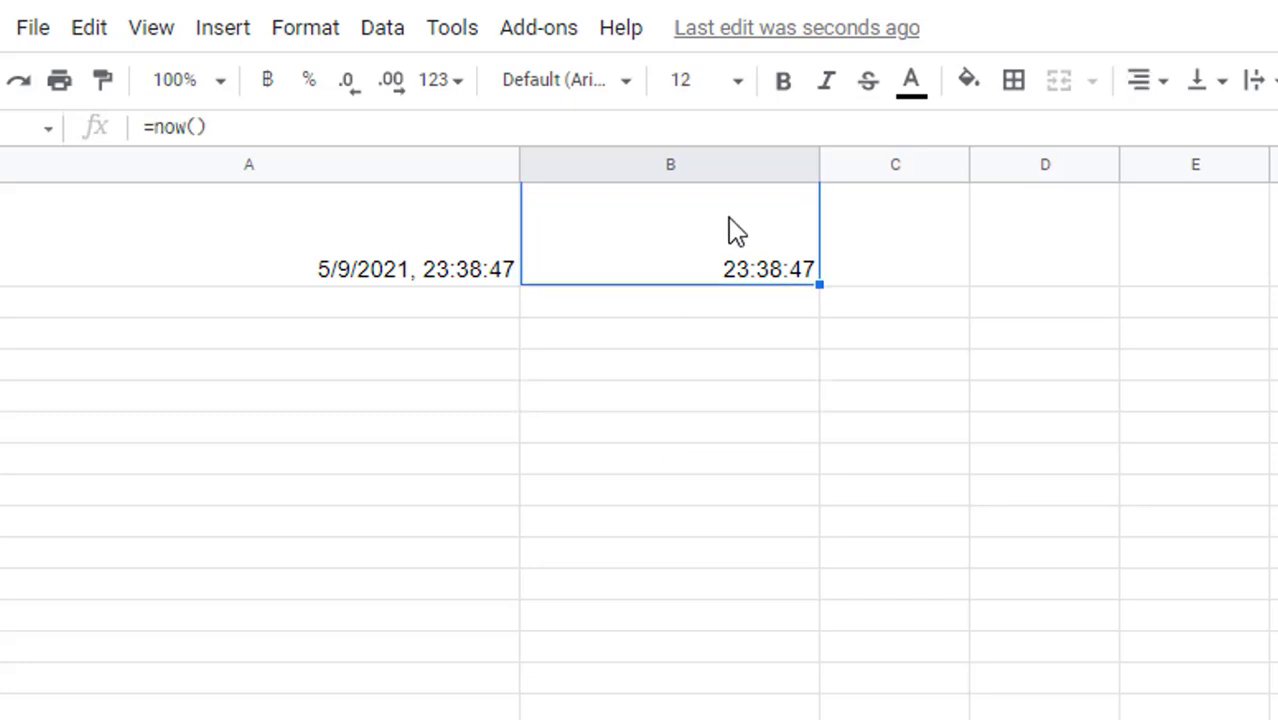
Copy cell B1 and paste only its value into cell C1 as a fixed time.
left_click(938, 316)
left_click(916, 214)
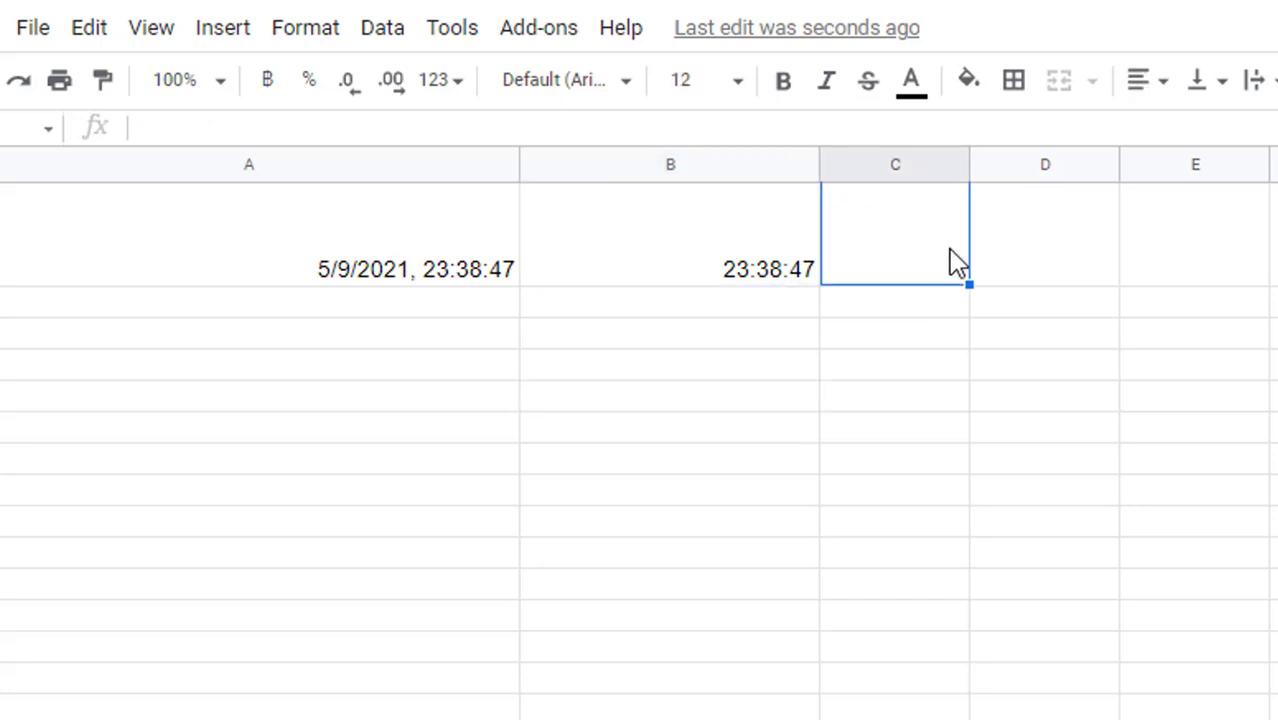
left_click(1004, 277)
left_click(766, 268)
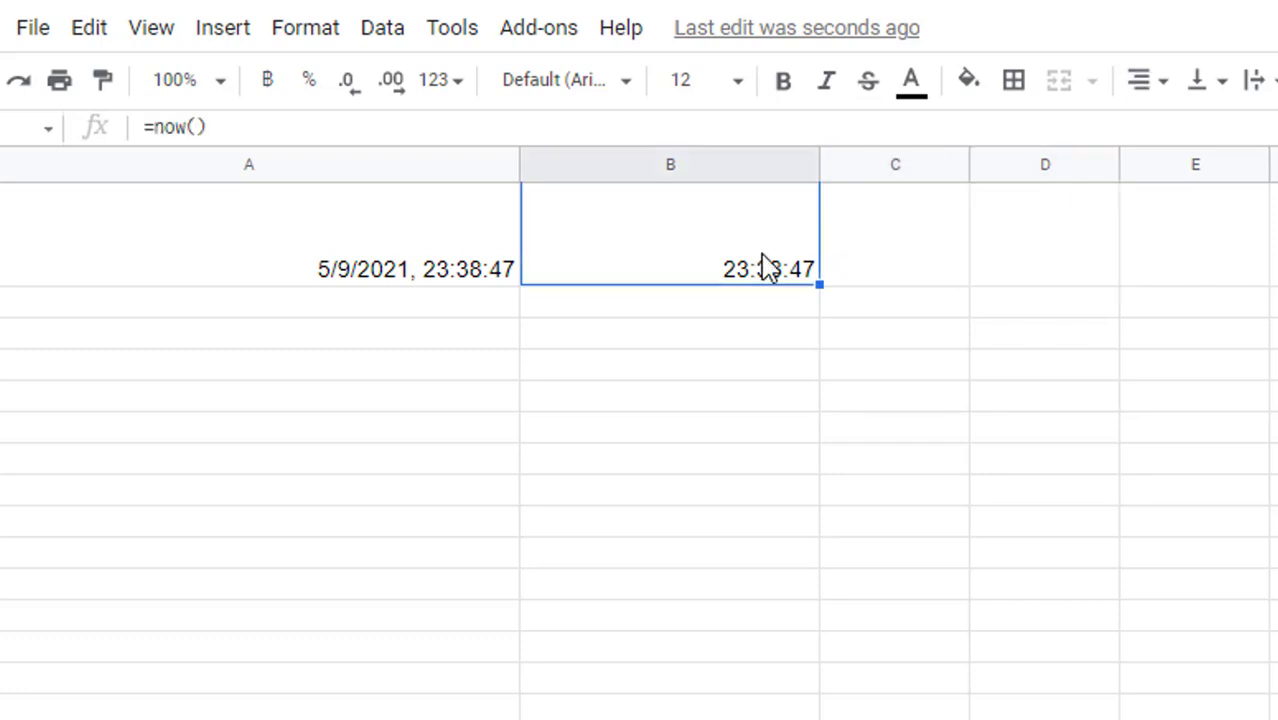
right_click(760, 258)
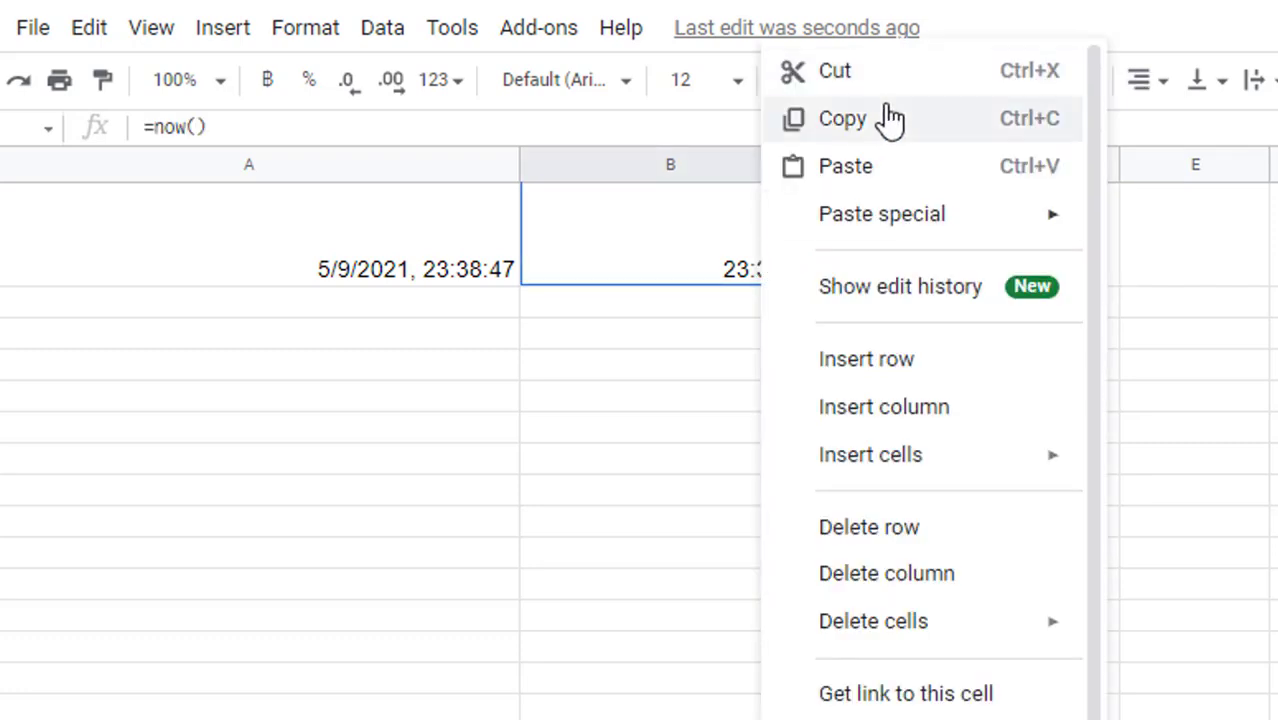
left_click(887, 120)
left_click(905, 261)
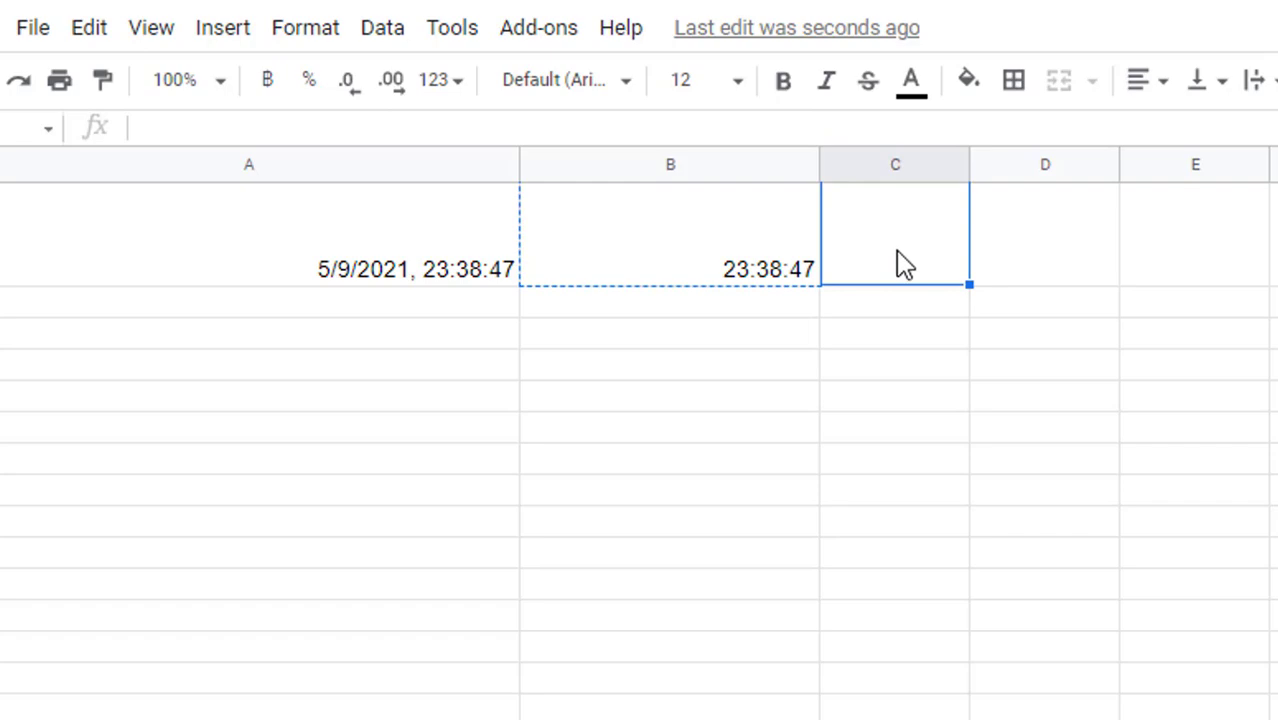
right_click(900, 258)
mouse_move(974, 228)
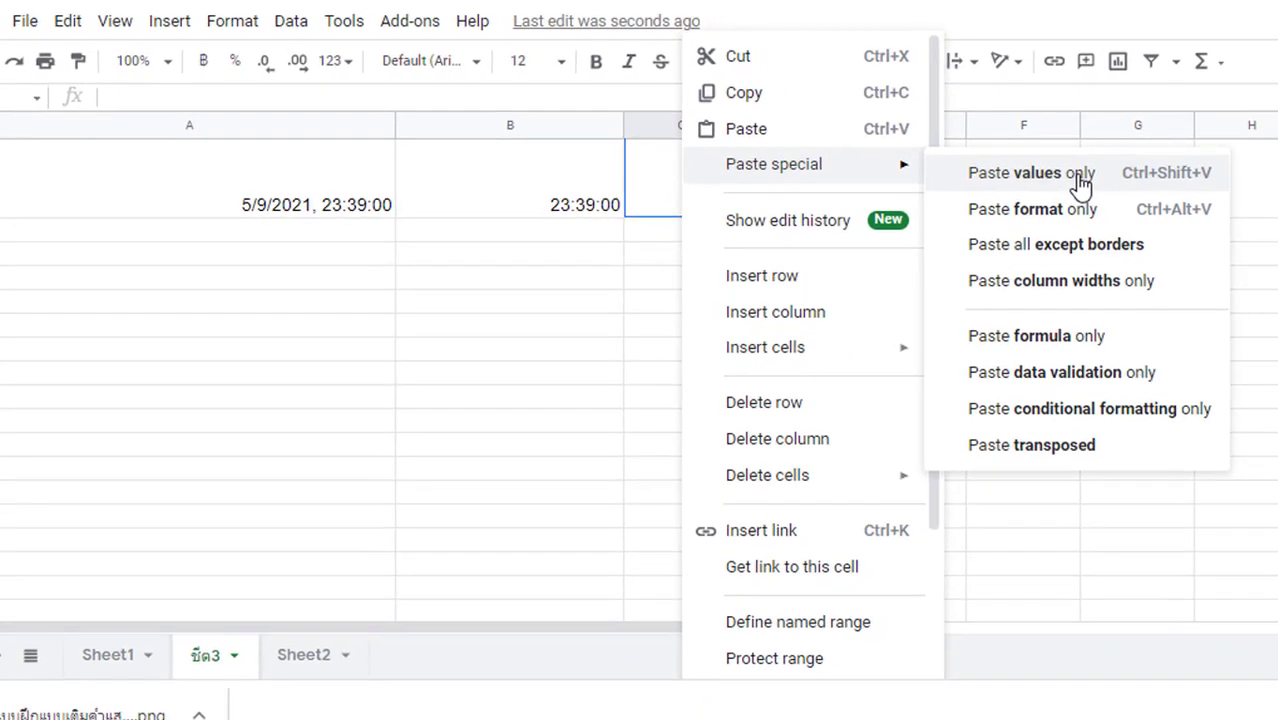
left_click(1080, 178)
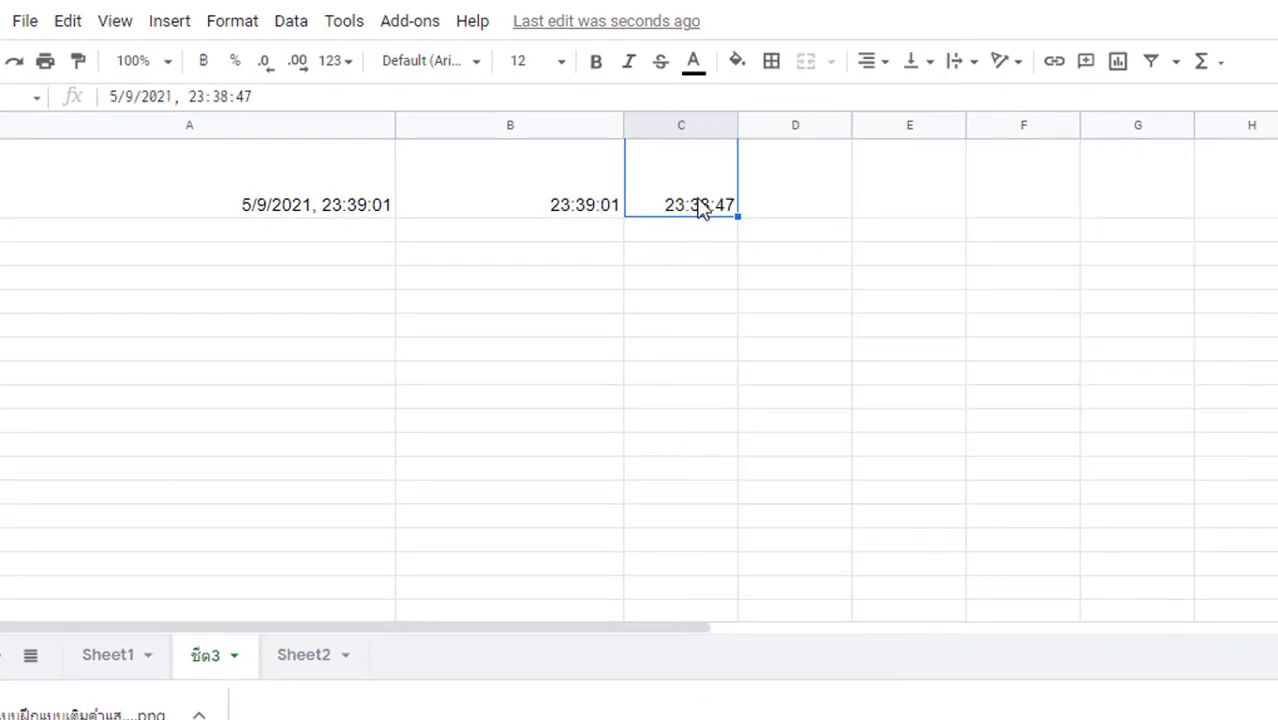
left_click(709, 340)
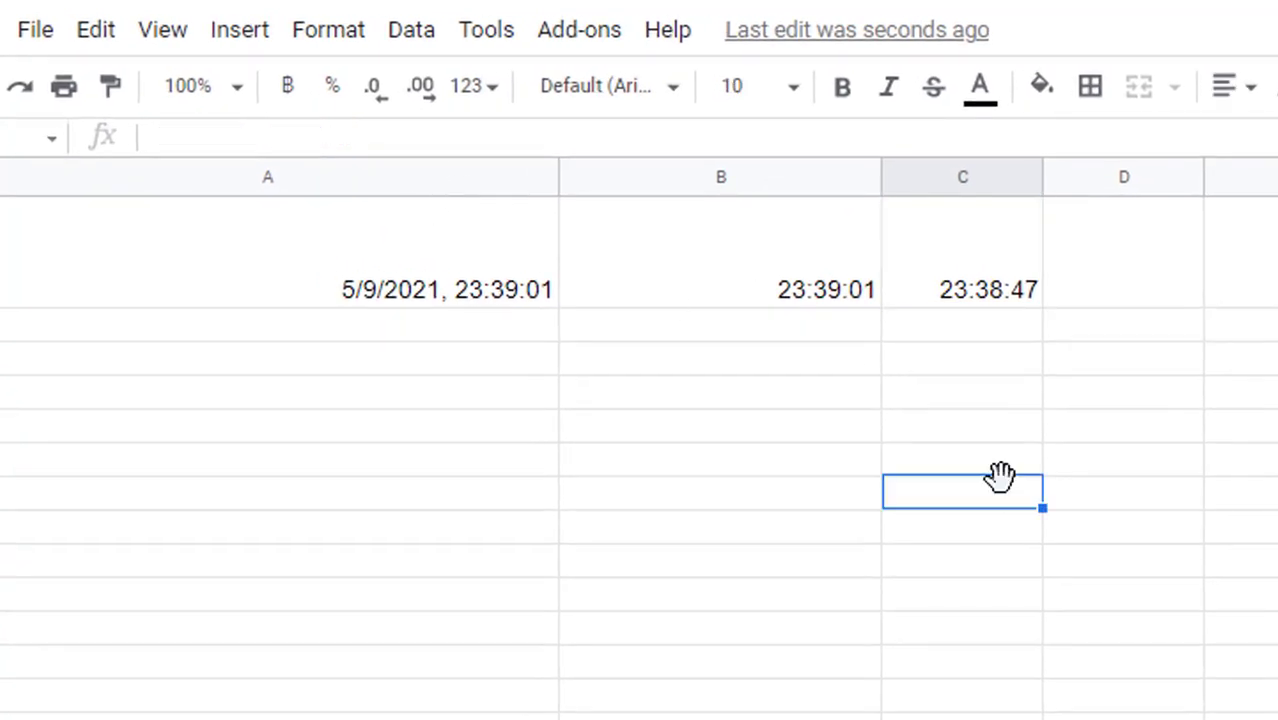
left_click(962, 272)
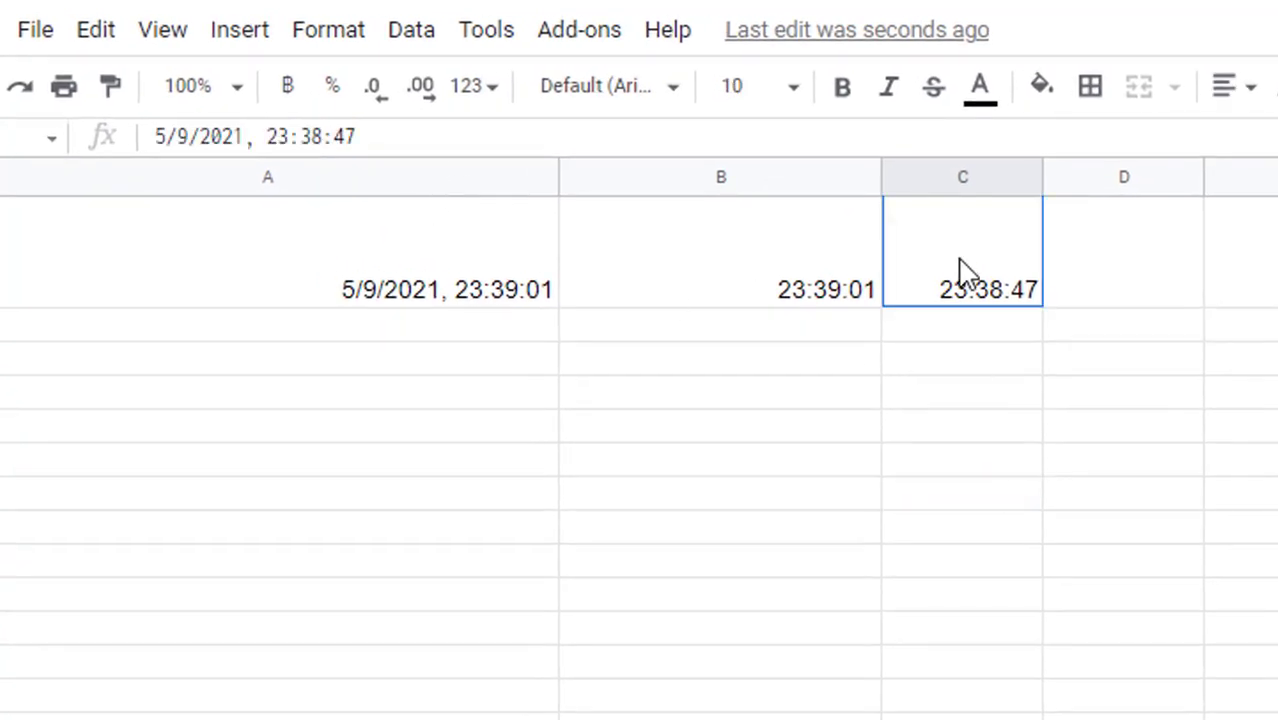
left_click(340, 37)
mouse_move(513, 200)
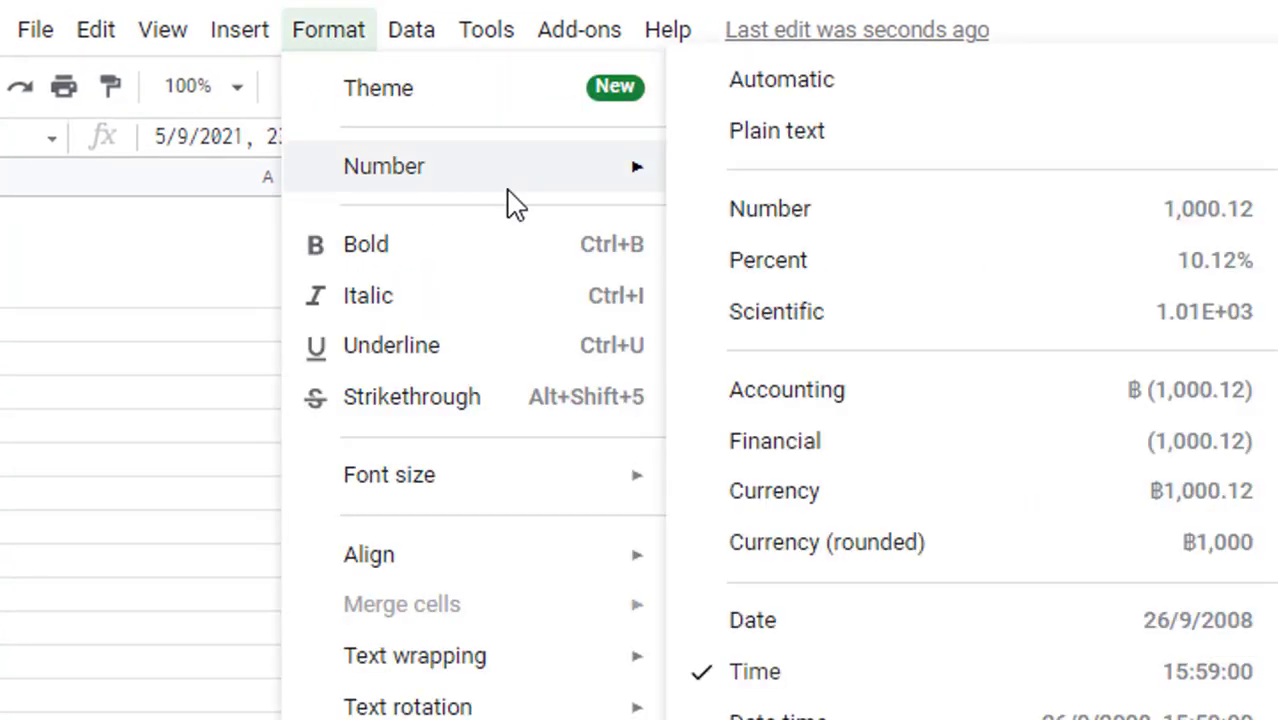
key("Escape")
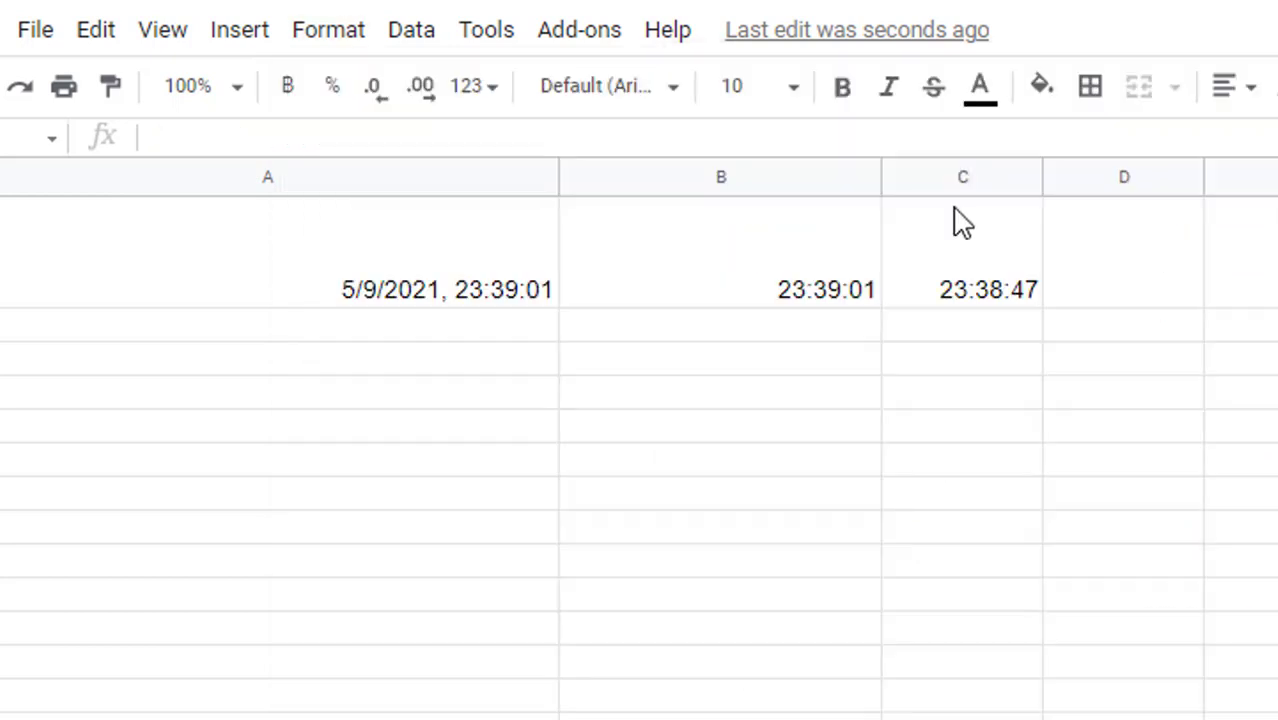
Remove the date part from cell C1's content, keeping only the time 23:38:47.
left_click(999, 258)
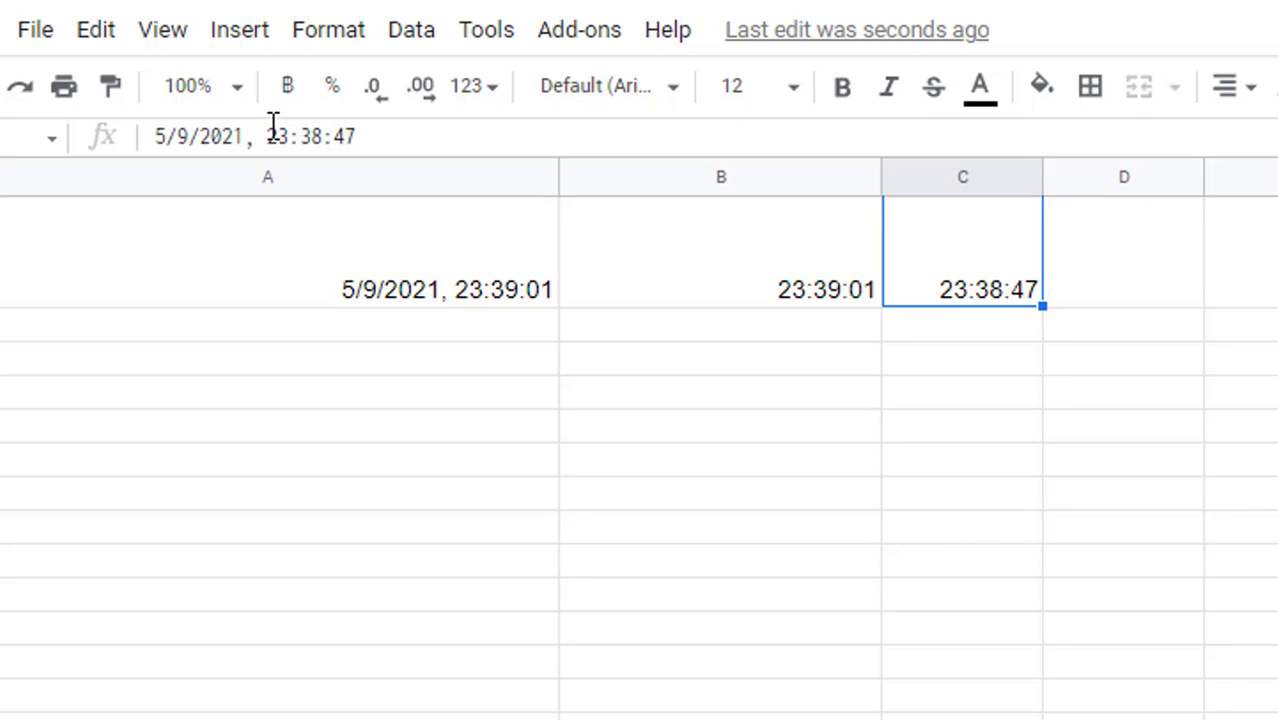
left_click(270, 132)
key("BackSpace")
key("BackSpace")
key("BackSpace")
key("BackSpace")
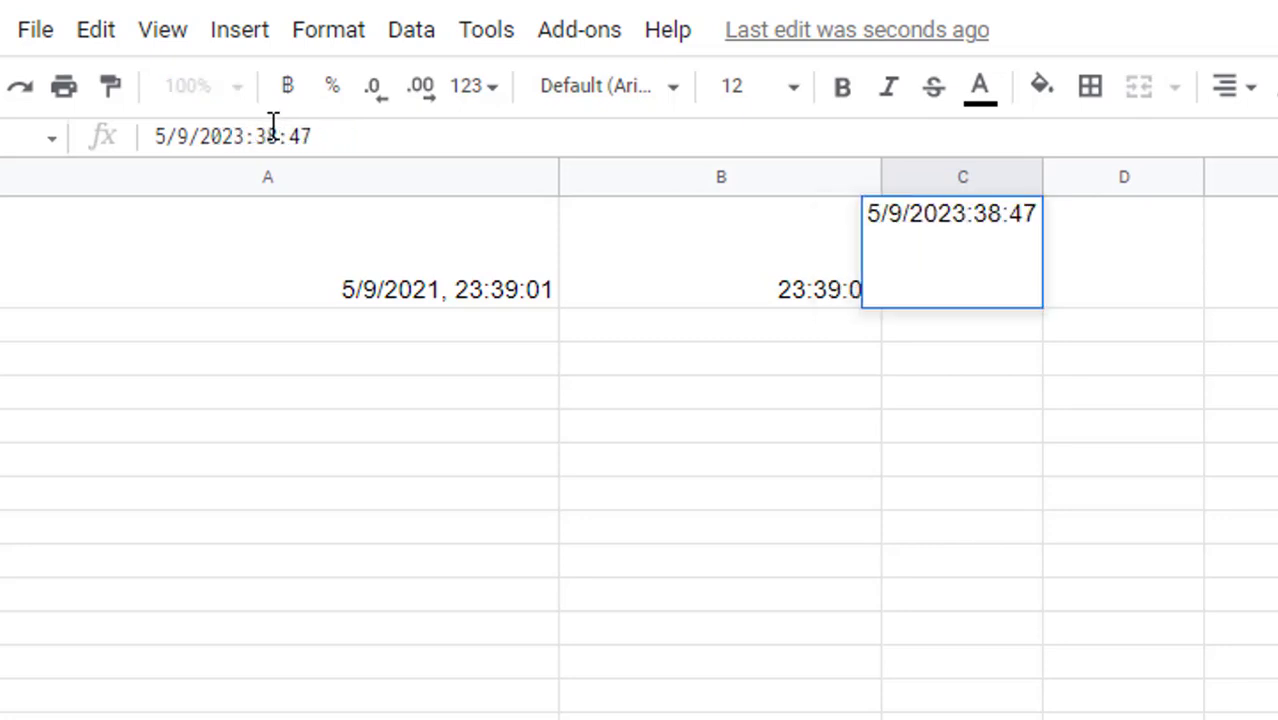
key("BackSpace")
key("BackSpace")
key("BackSpace")
key("BackSpace")
key("BackSpace")
key("BackSpace")
key("Return")
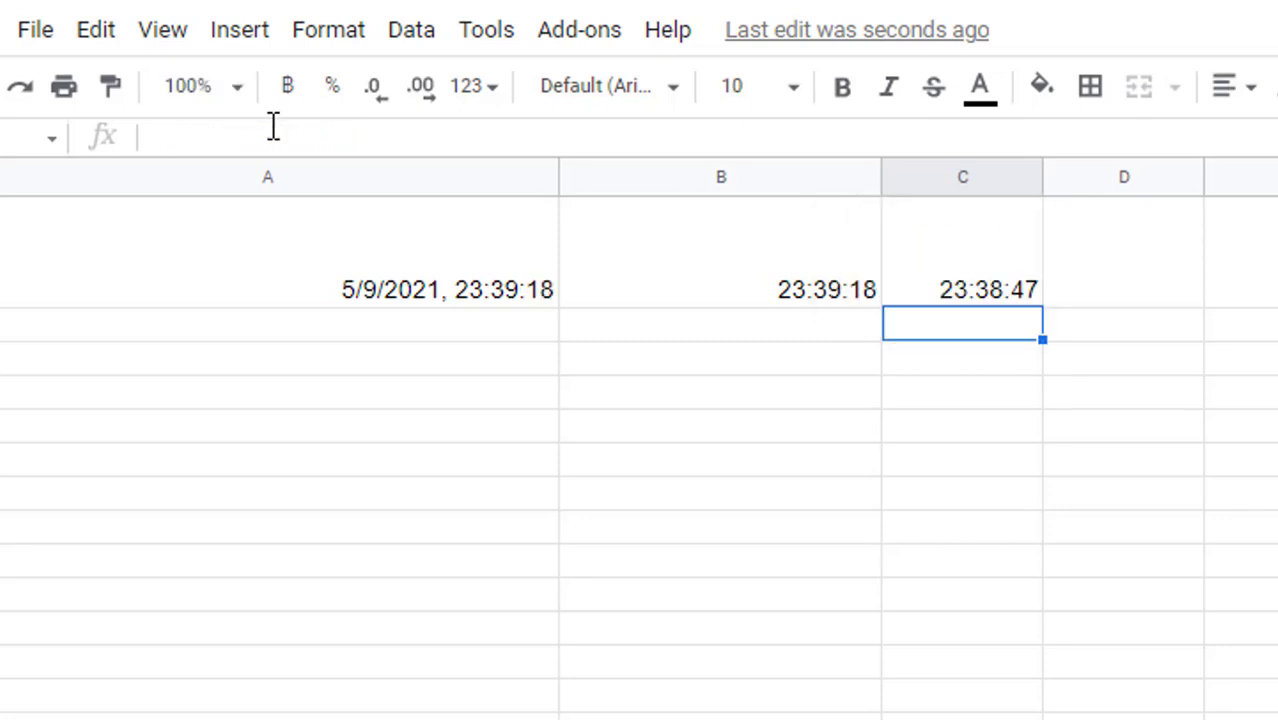
Change the minutes of the fixed time in cell C1 to 42, making it 23:42:47.
left_click(1030, 274)
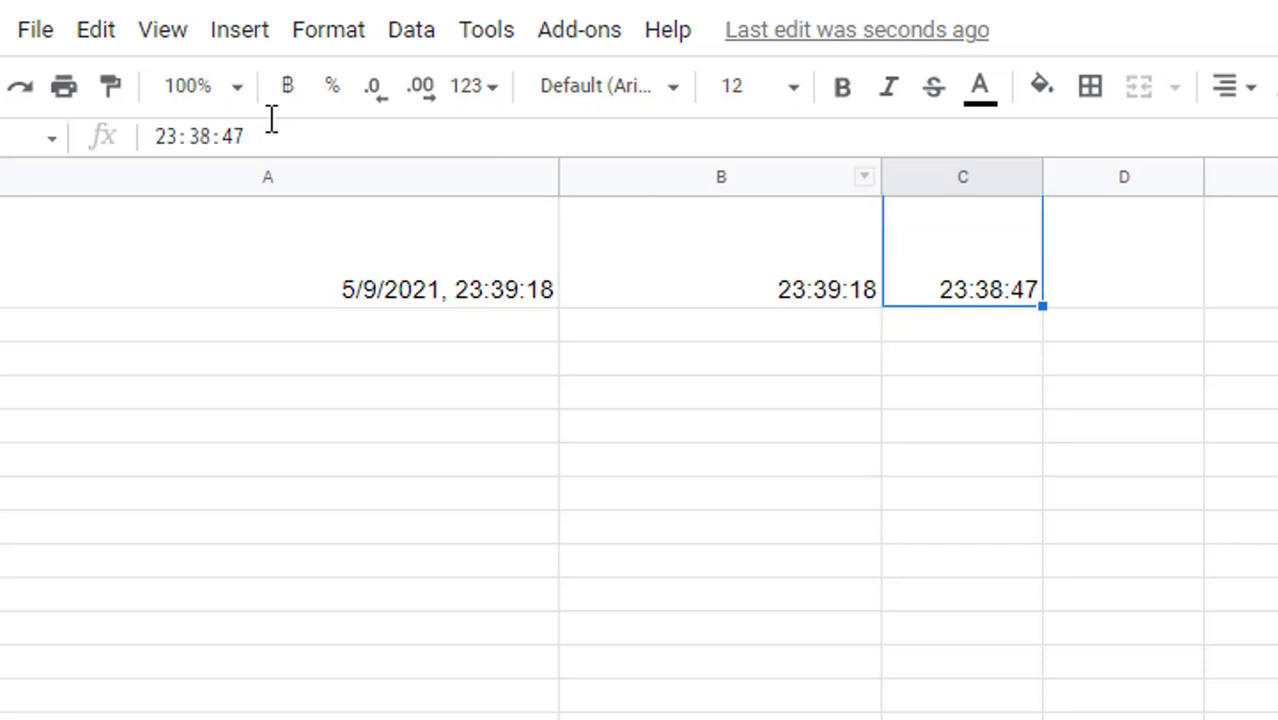
left_click(211, 136)
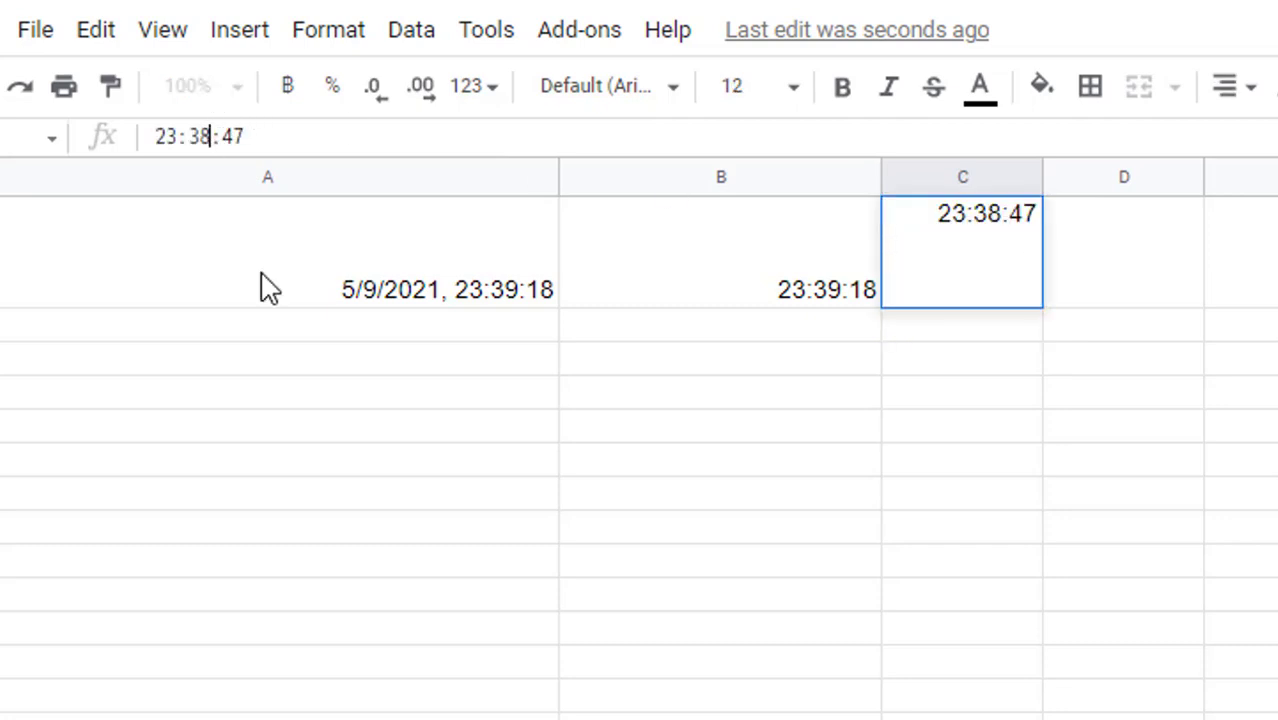
key("BackSpace")
key("BackSpace")
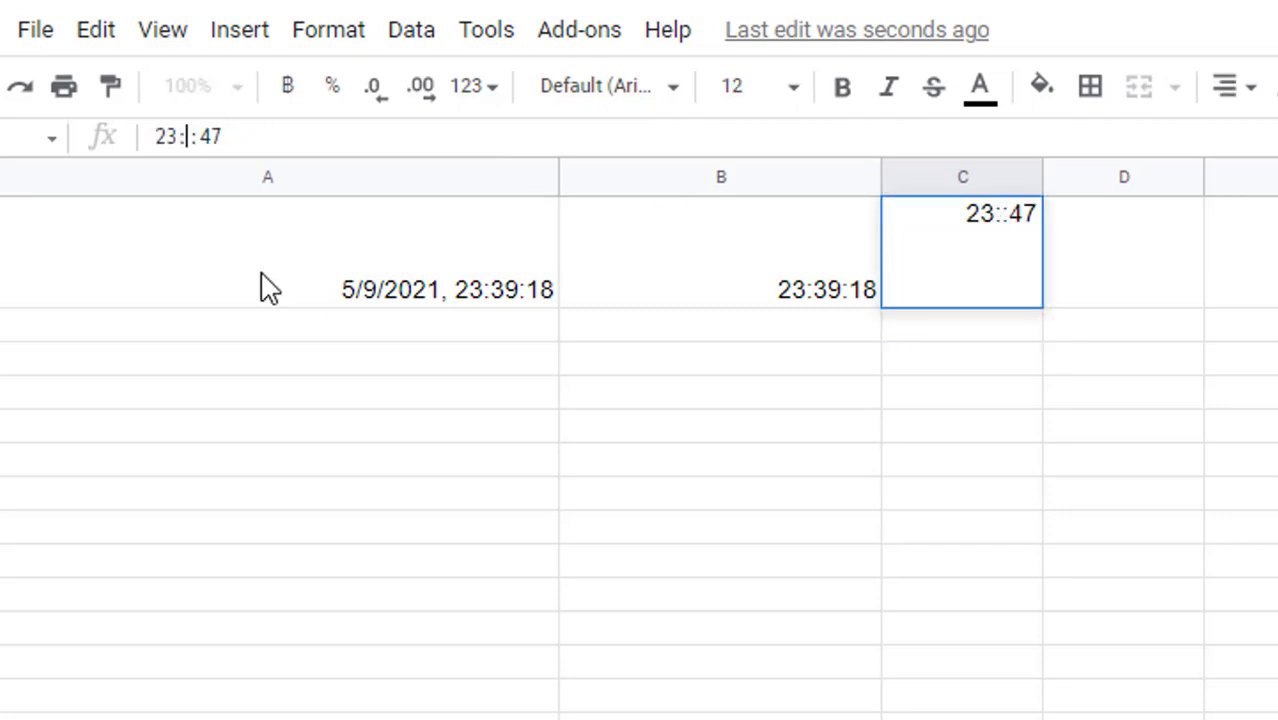
type("42")
key("Return")
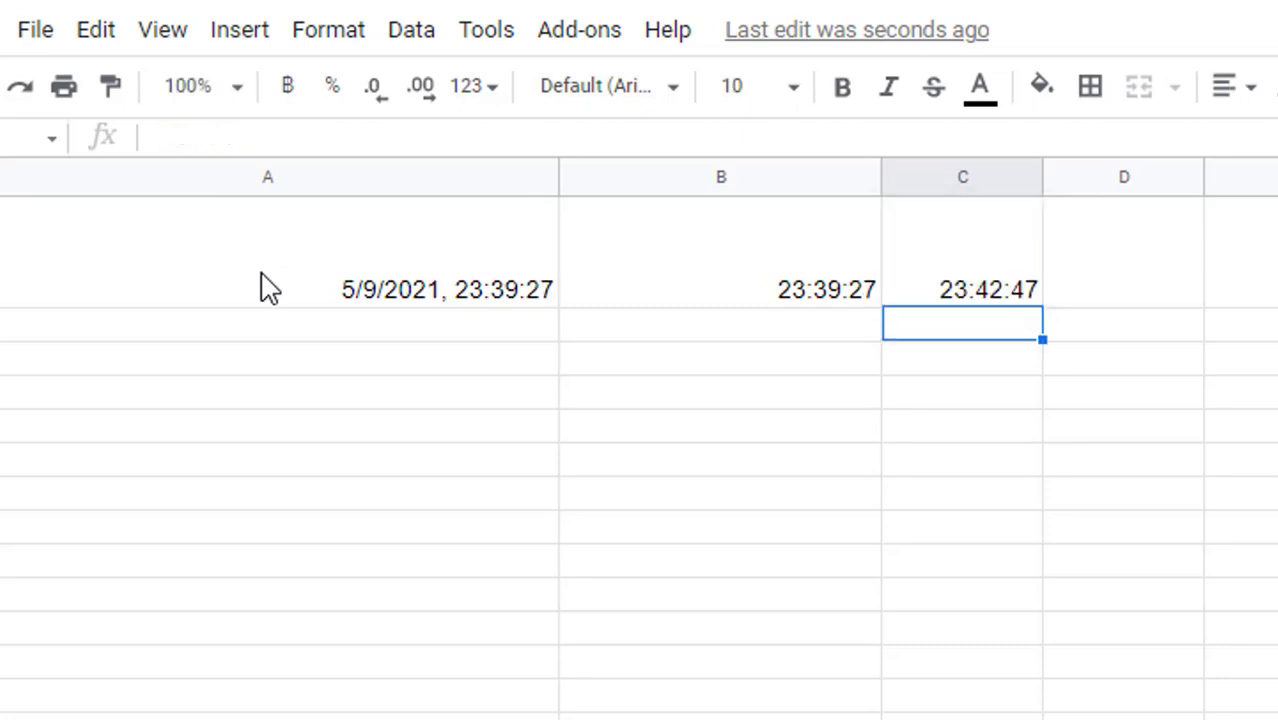
Enter the formula =C1-B1 in cell D1 to calculate the time remaining until the fixed time.
left_click(1026, 298)
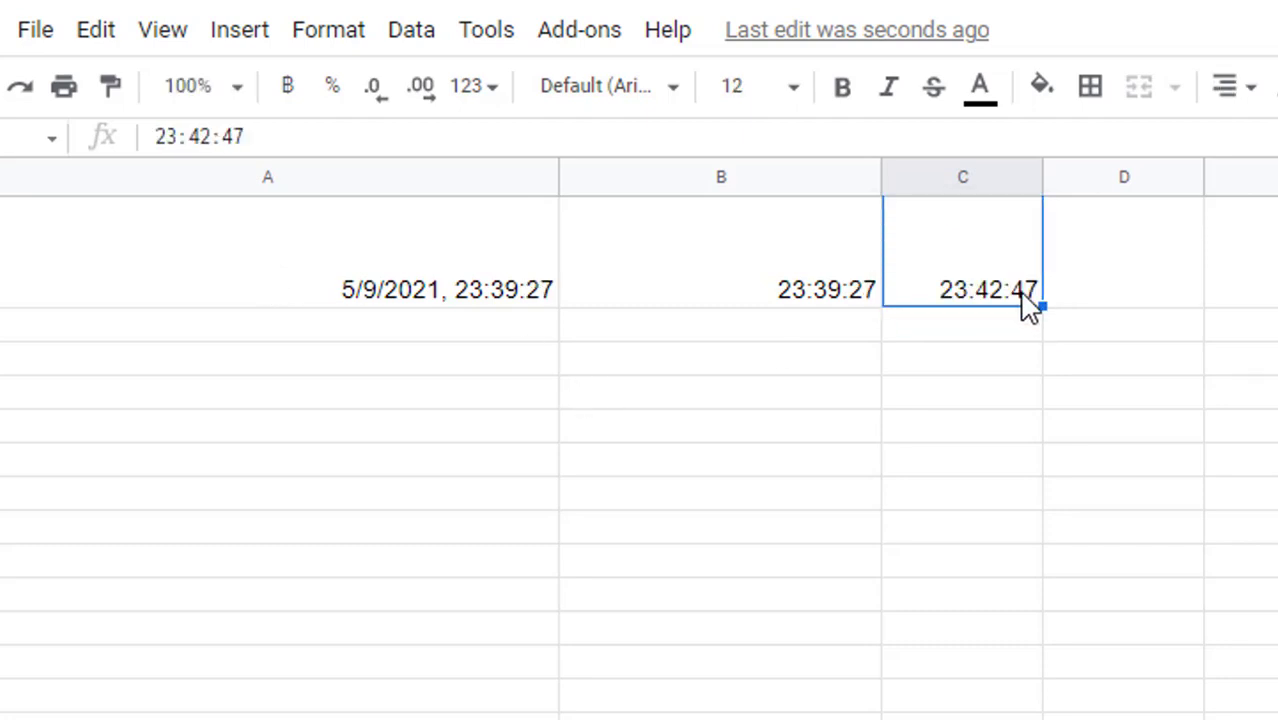
left_click(814, 311)
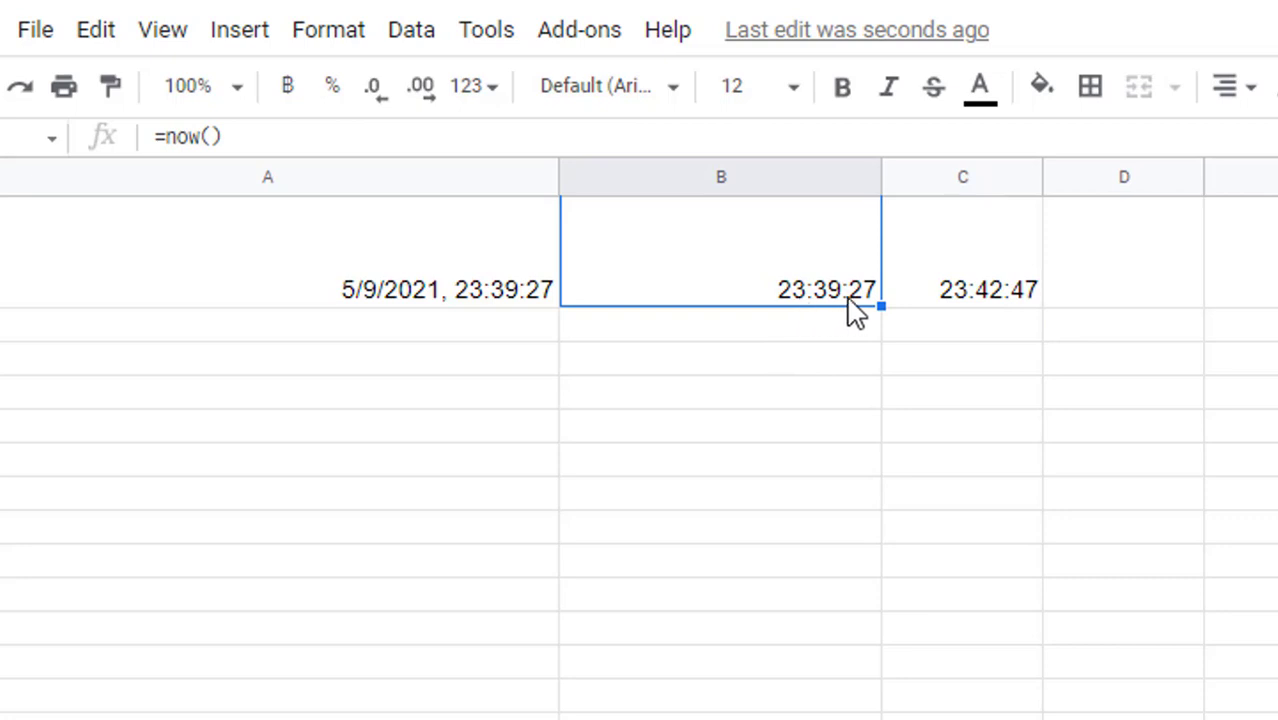
left_click(972, 306)
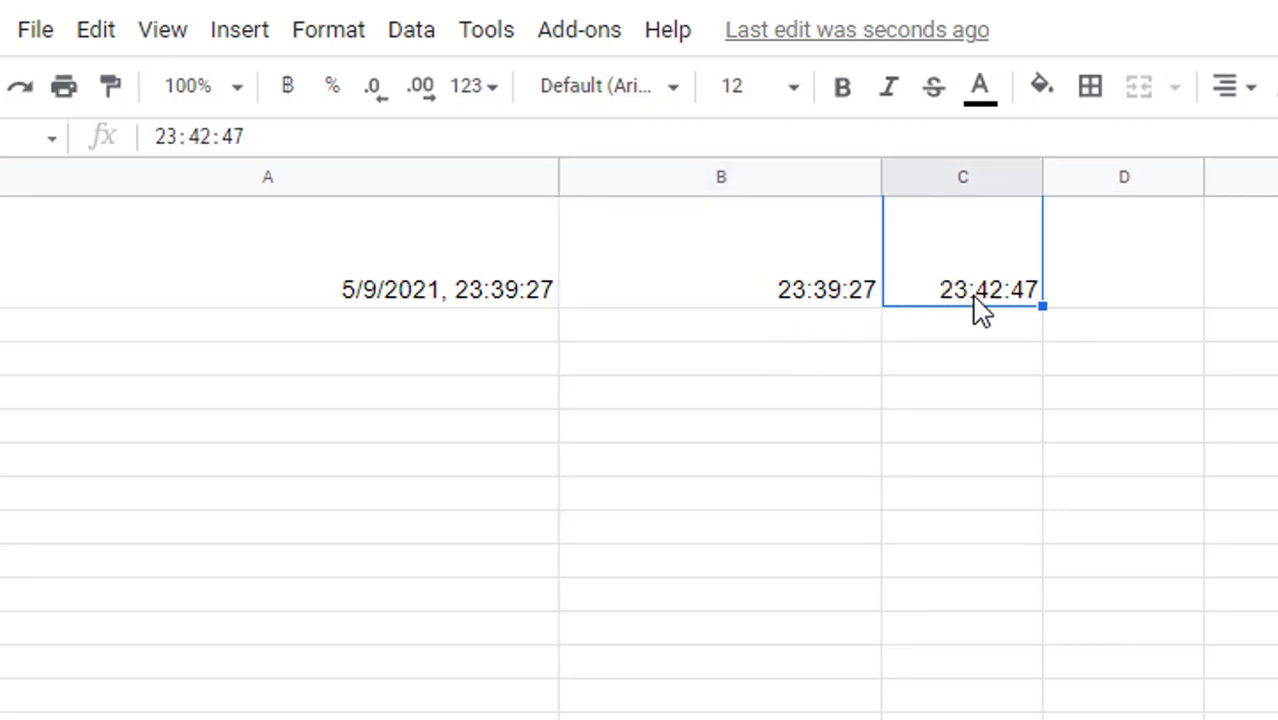
left_click(1149, 262)
left_click(509, 133)
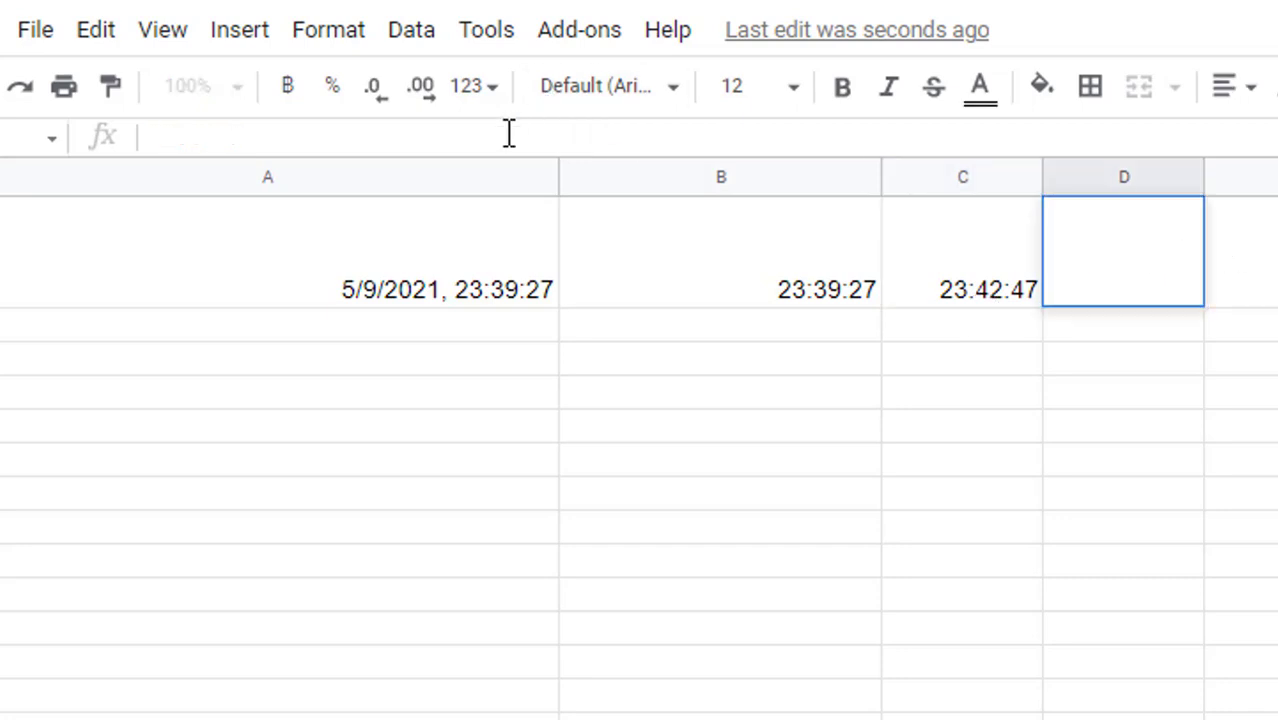
type("=")
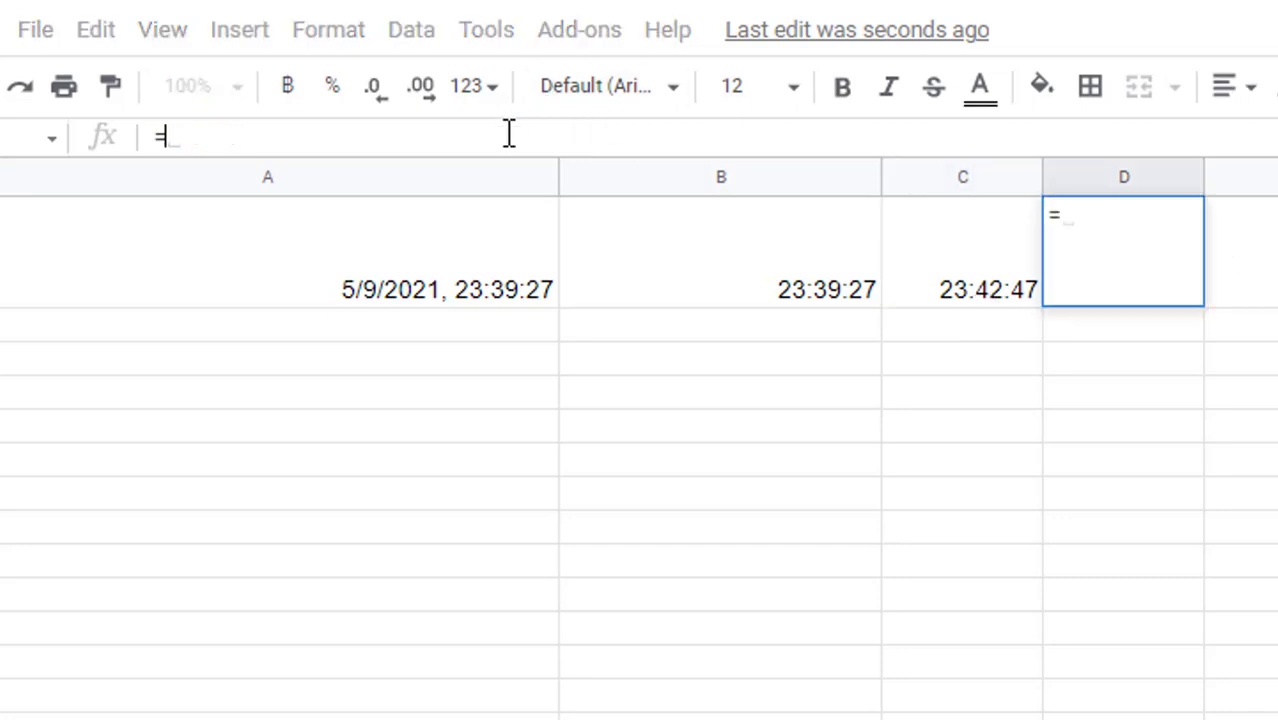
left_click(990, 289)
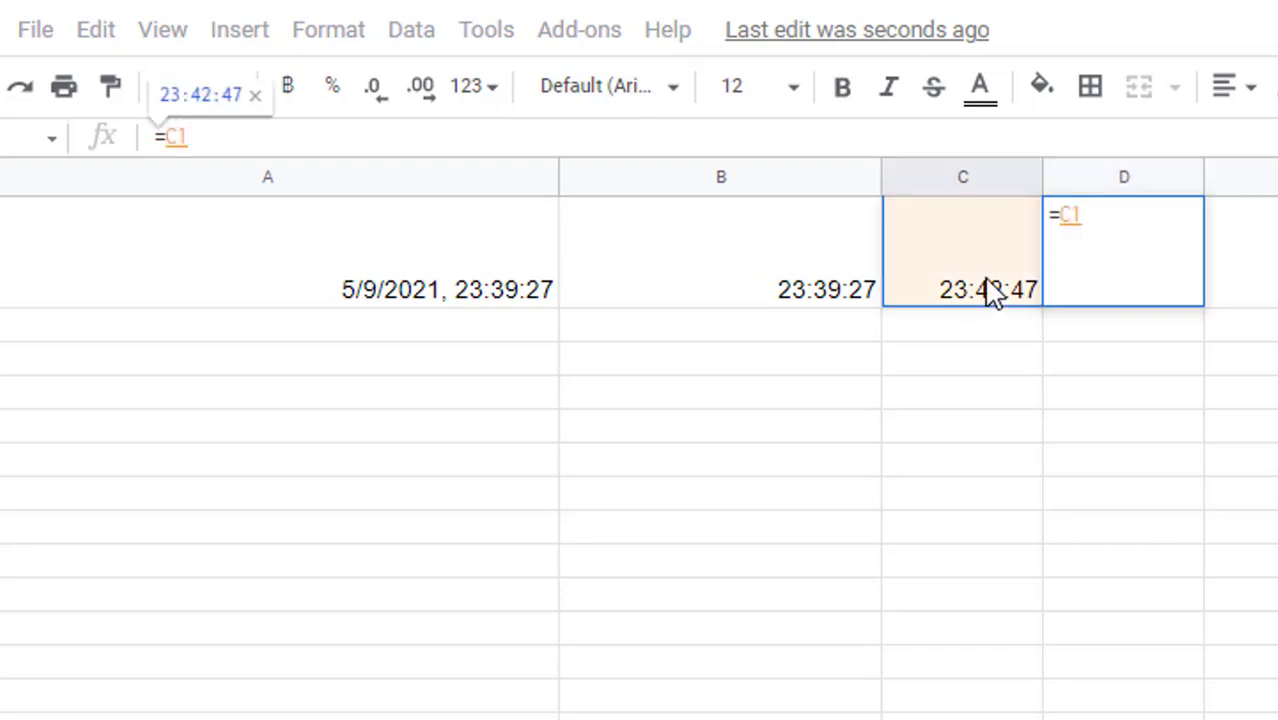
type("-")
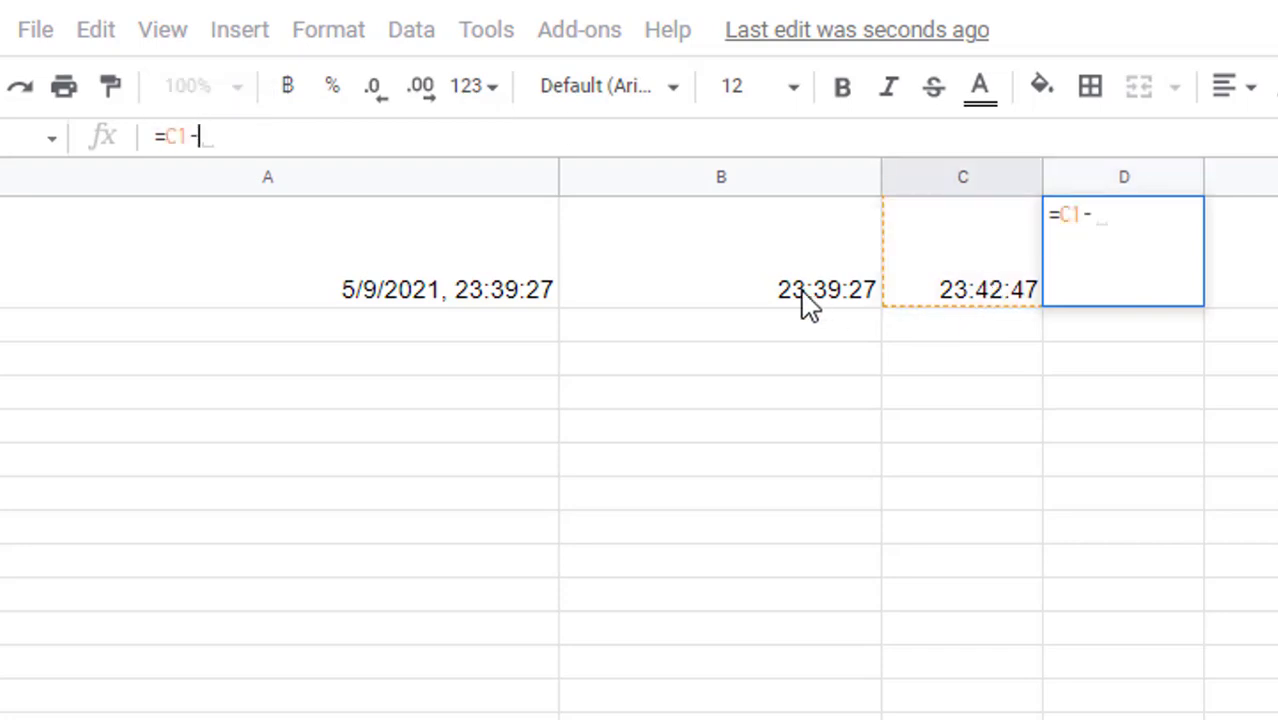
left_click(808, 305)
key("Return")
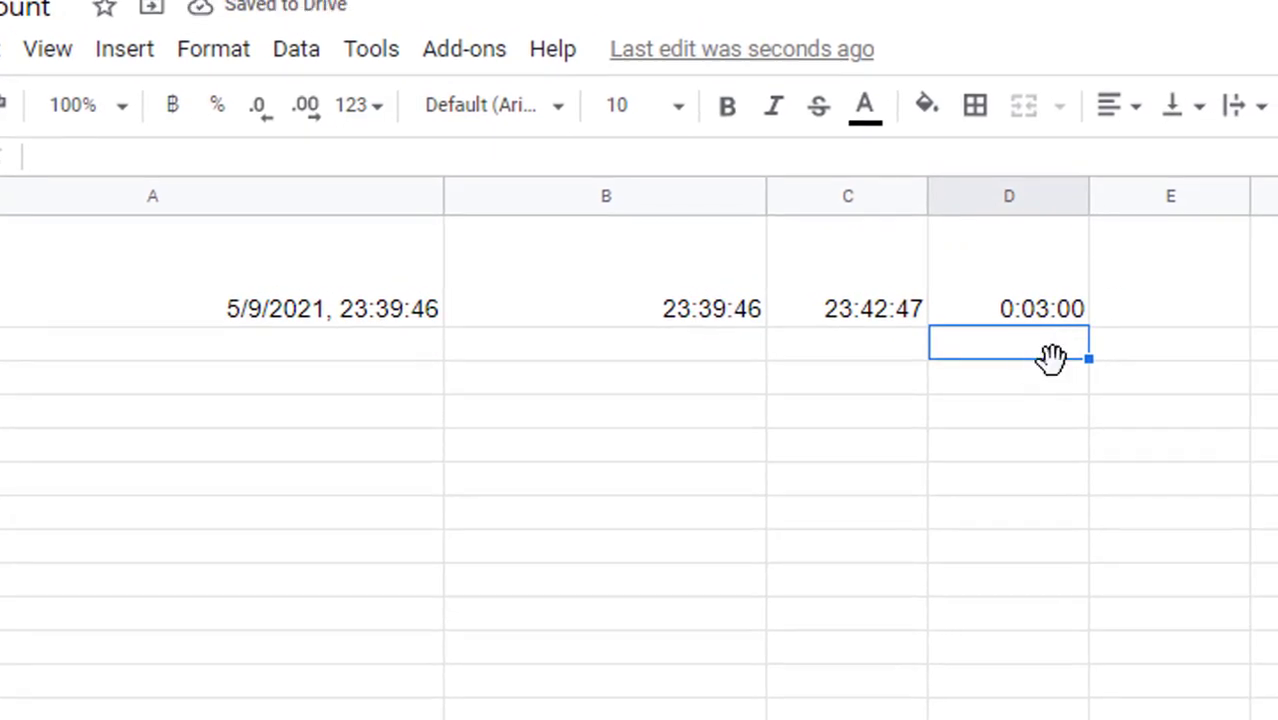
Increase the height of row 1 to about twice its size.
left_click(1041, 319)
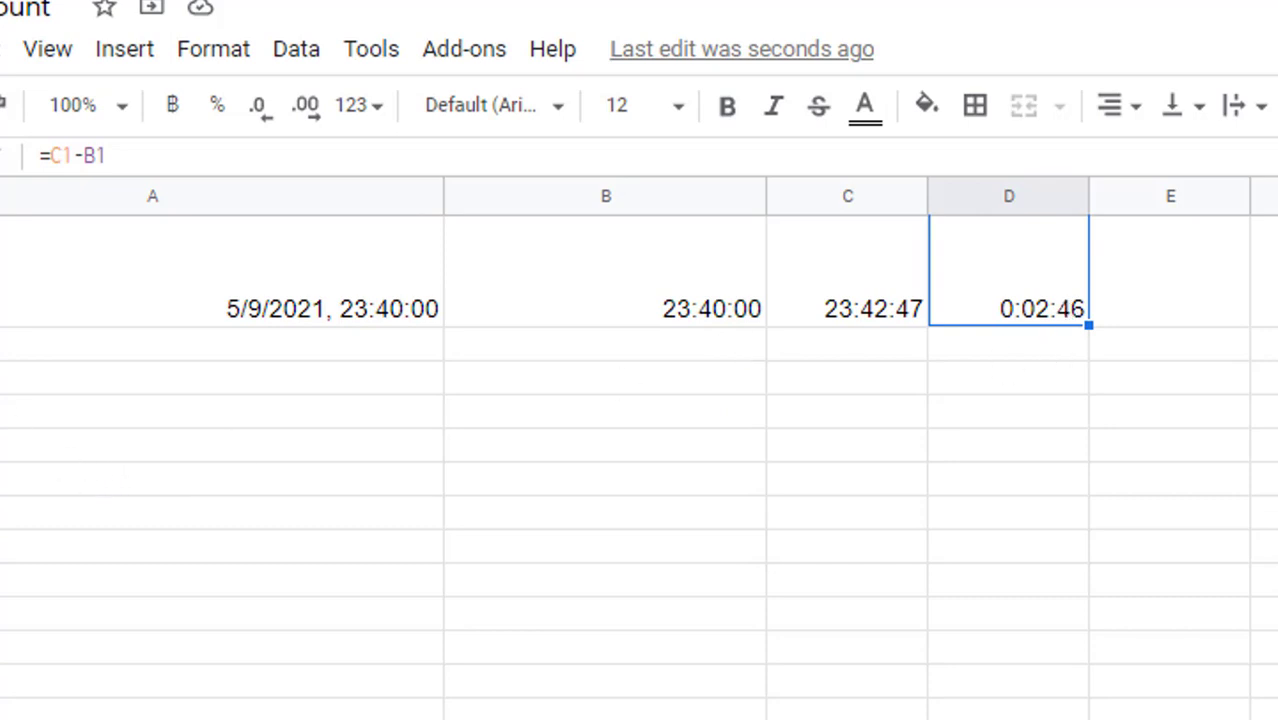
left_click_drag(2, 325, 2, 432)
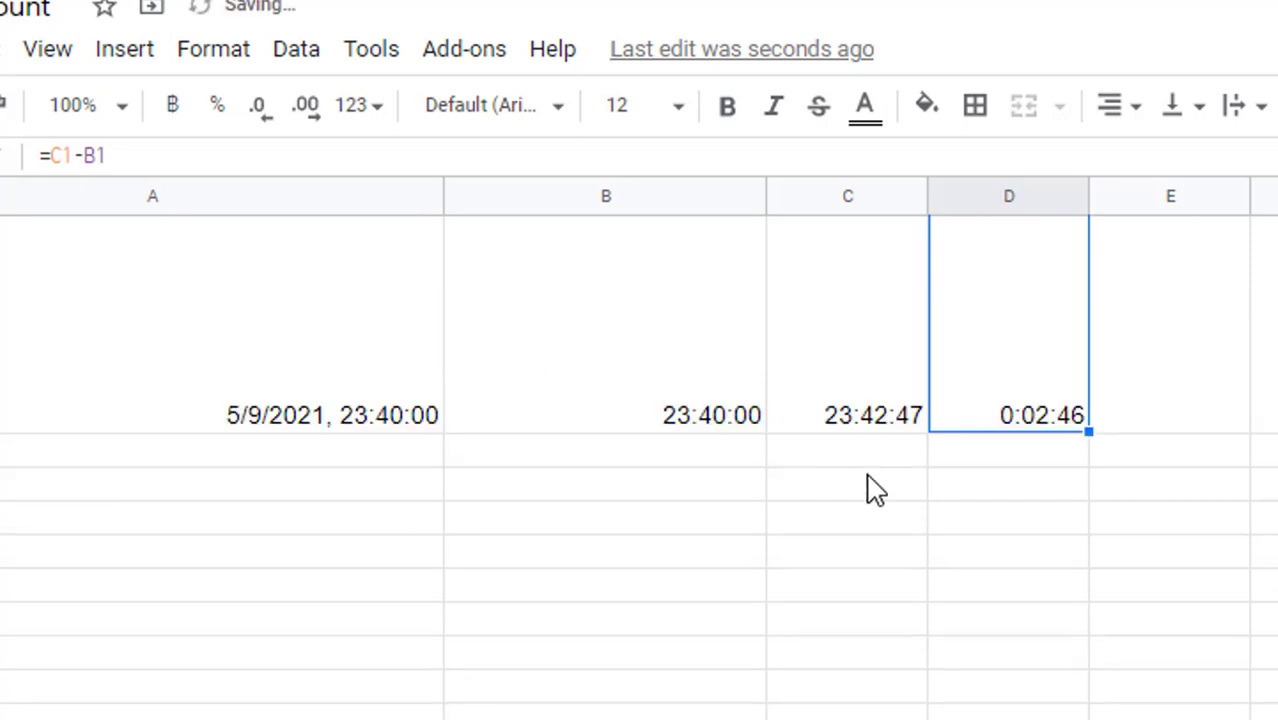
left_click(801, 599)
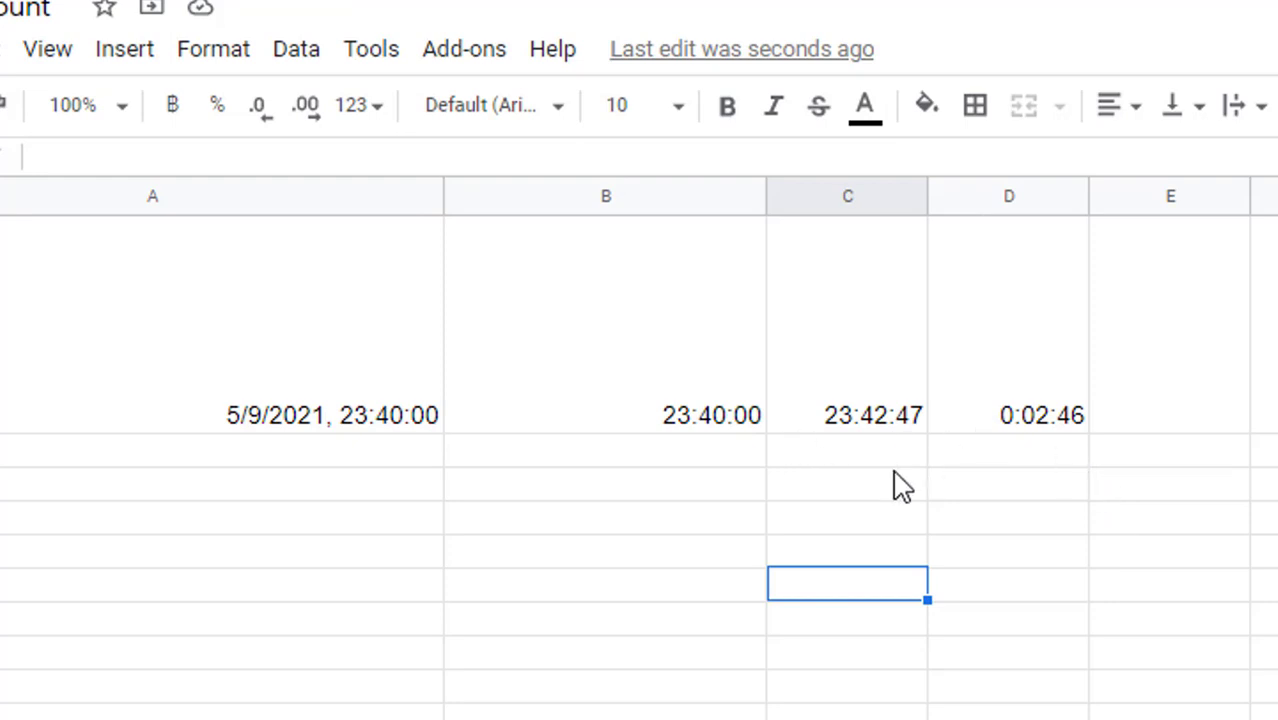
Enter the formula =HOUR(now()) in cell B3 to extract the current hour.
left_click(697, 460)
key("Down")
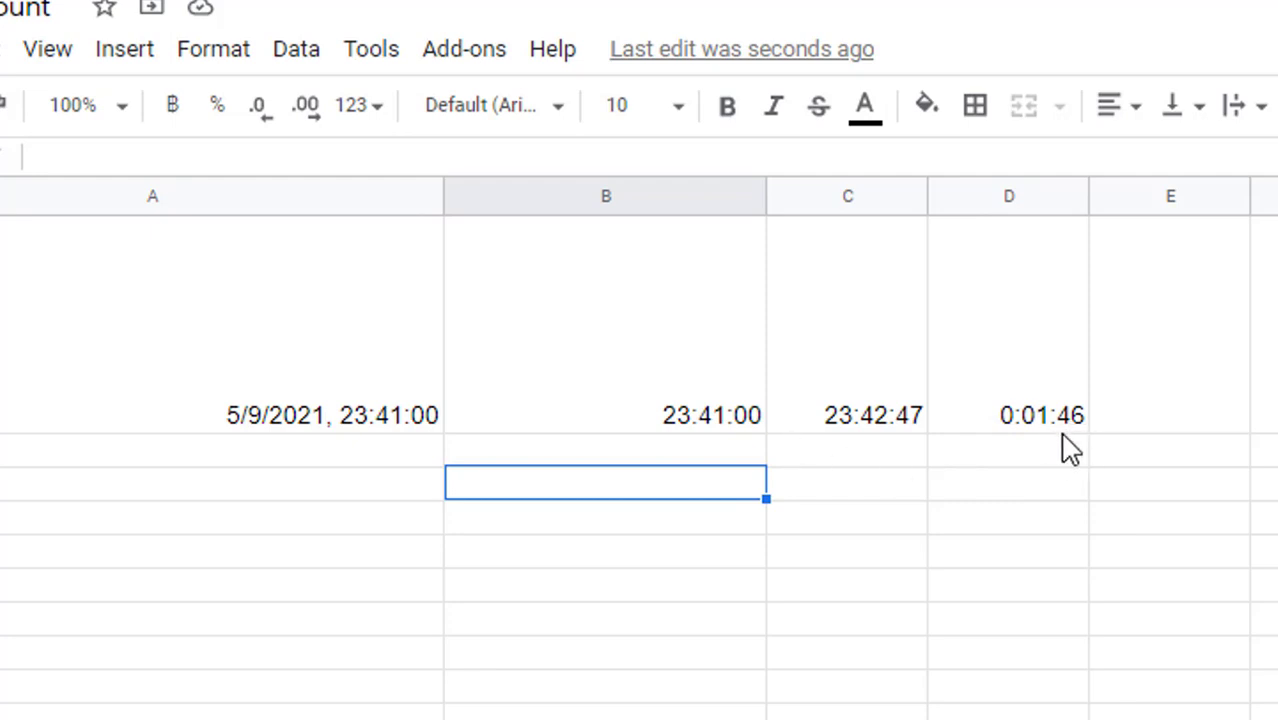
double_click(707, 490)
left_click(222, 163)
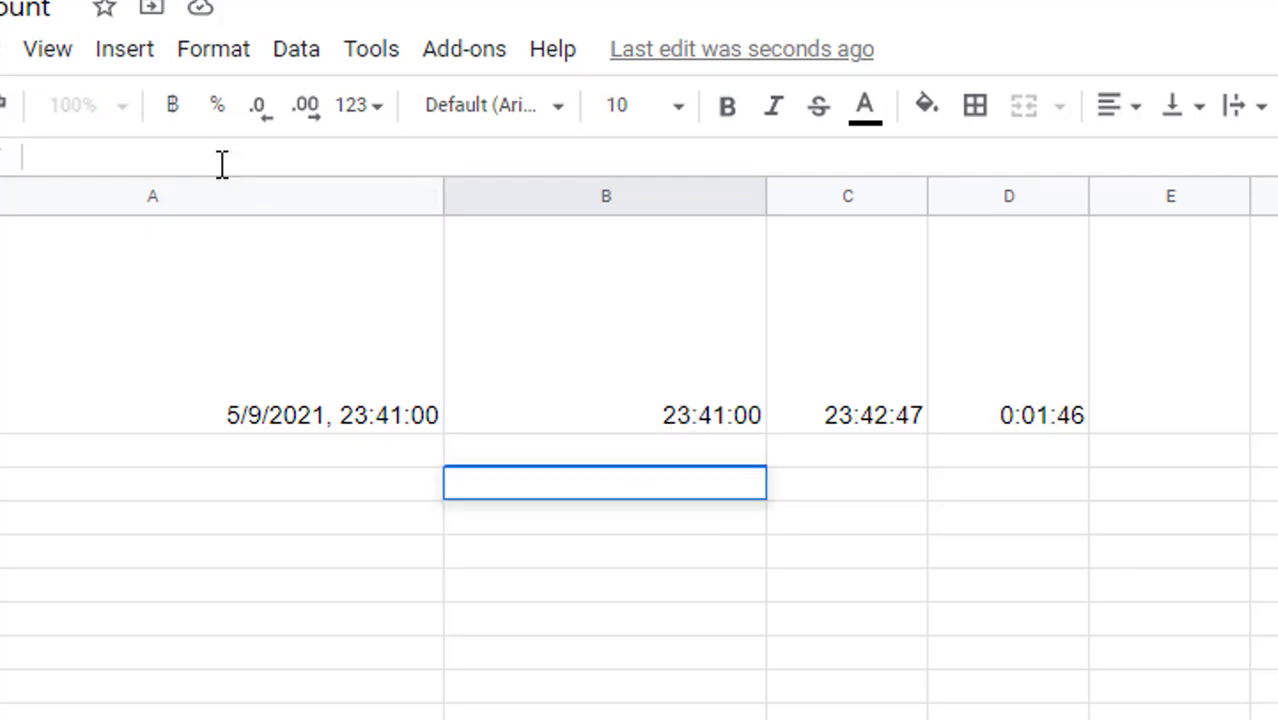
type("=hou")
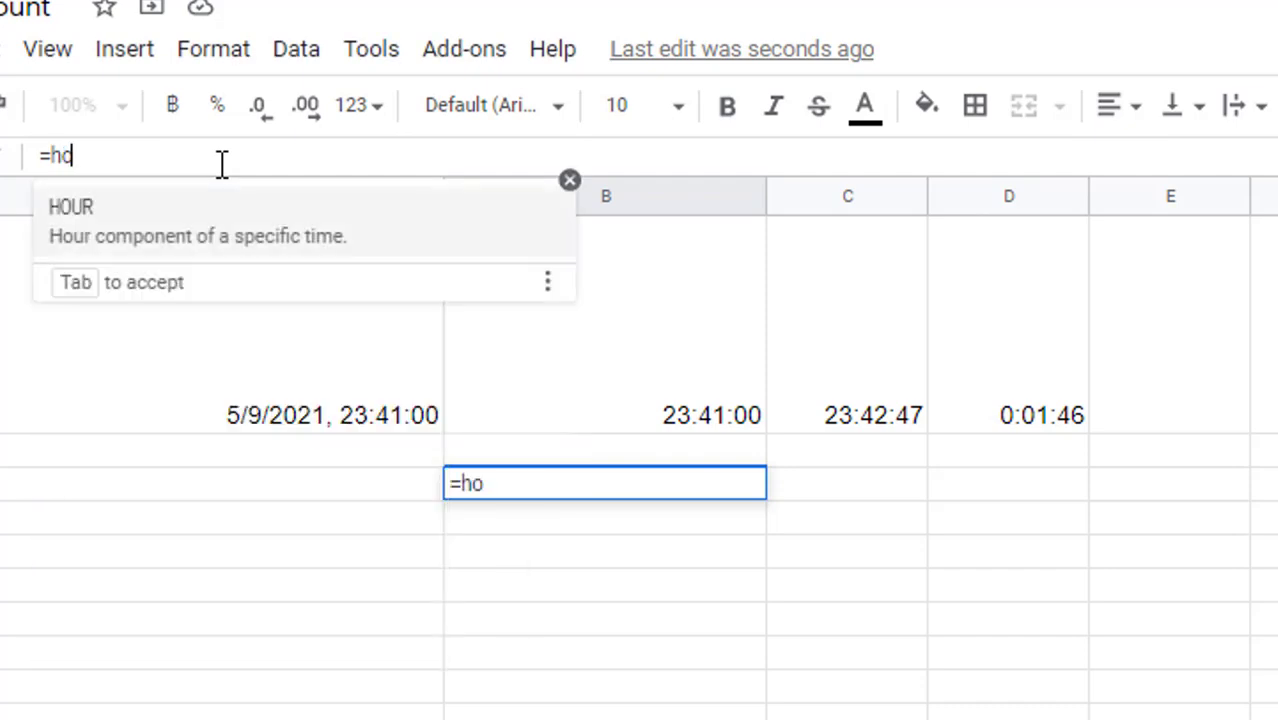
left_click(170, 228)
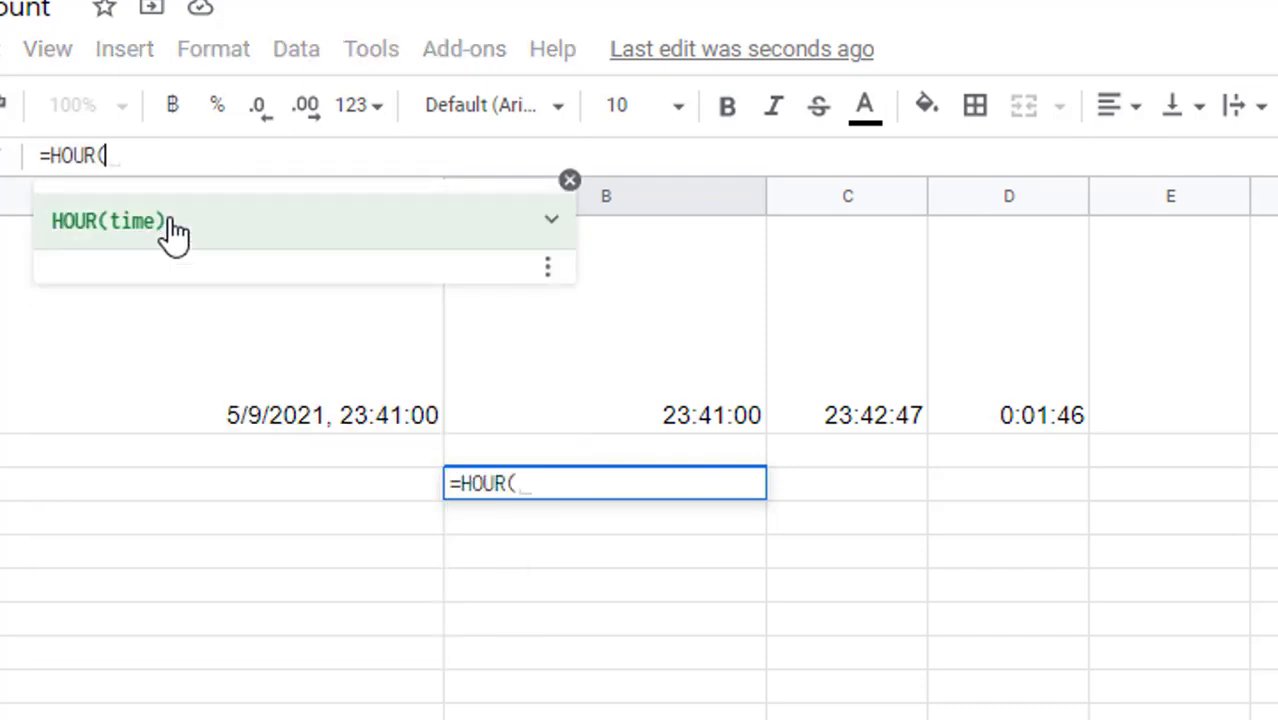
type("now(")
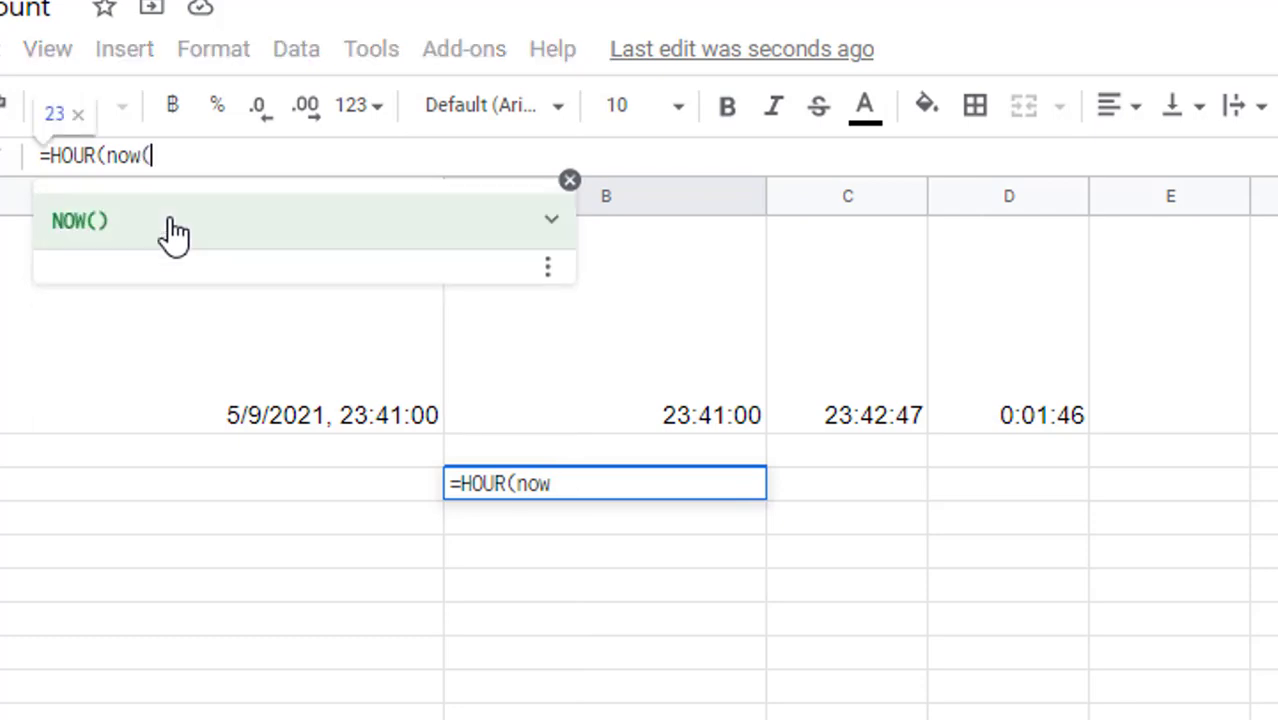
type("))")
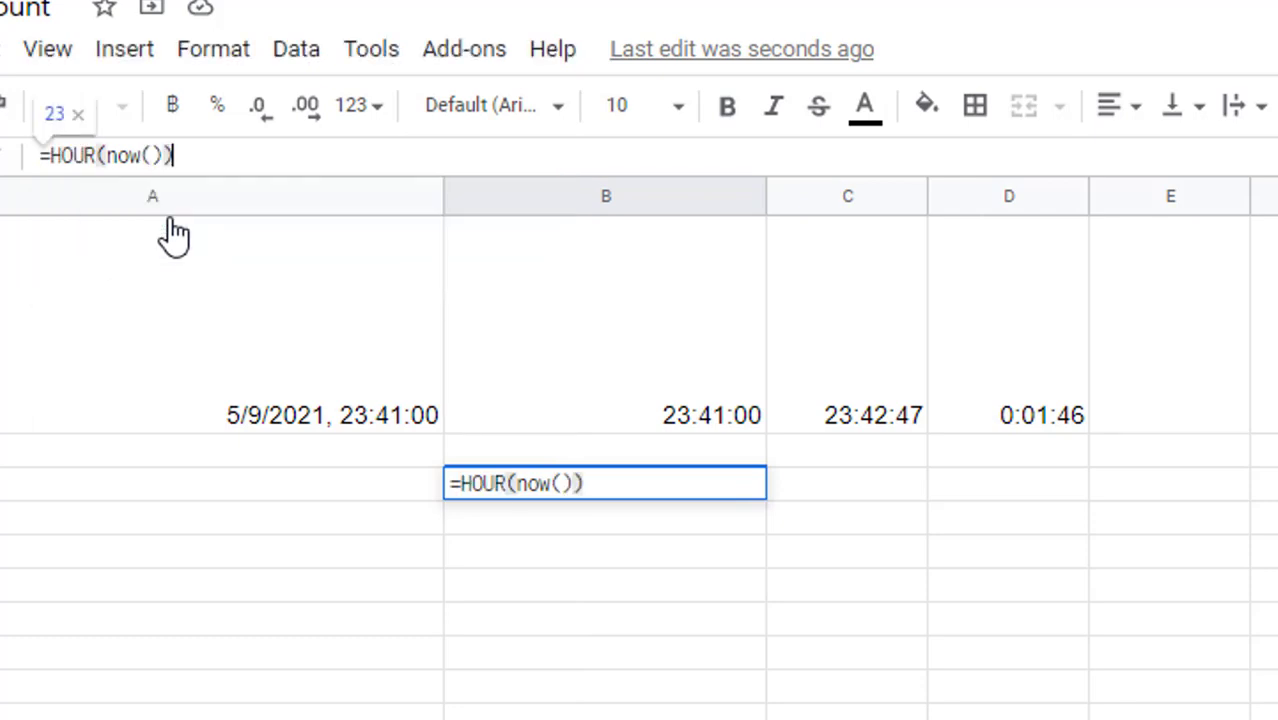
key("Return")
left_click(705, 488)
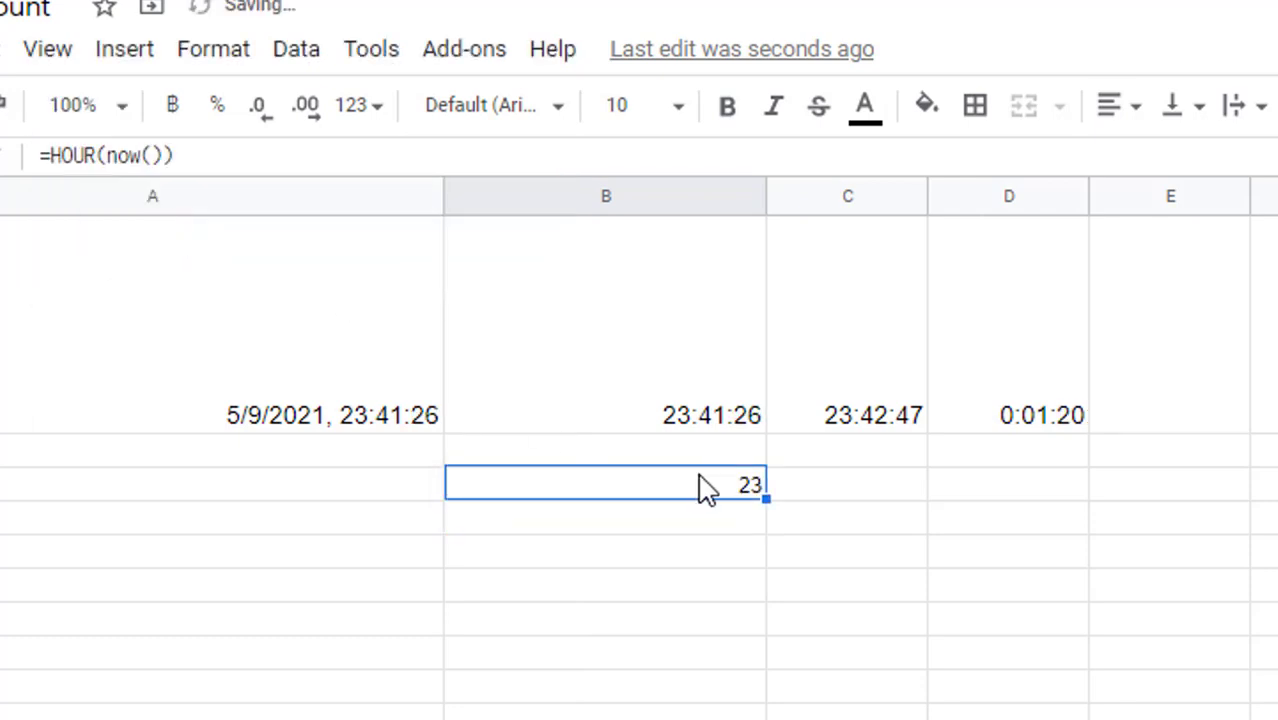
Enter the formula =MINUTE(now()) in cell C3 to extract the current minute.
left_click(802, 490)
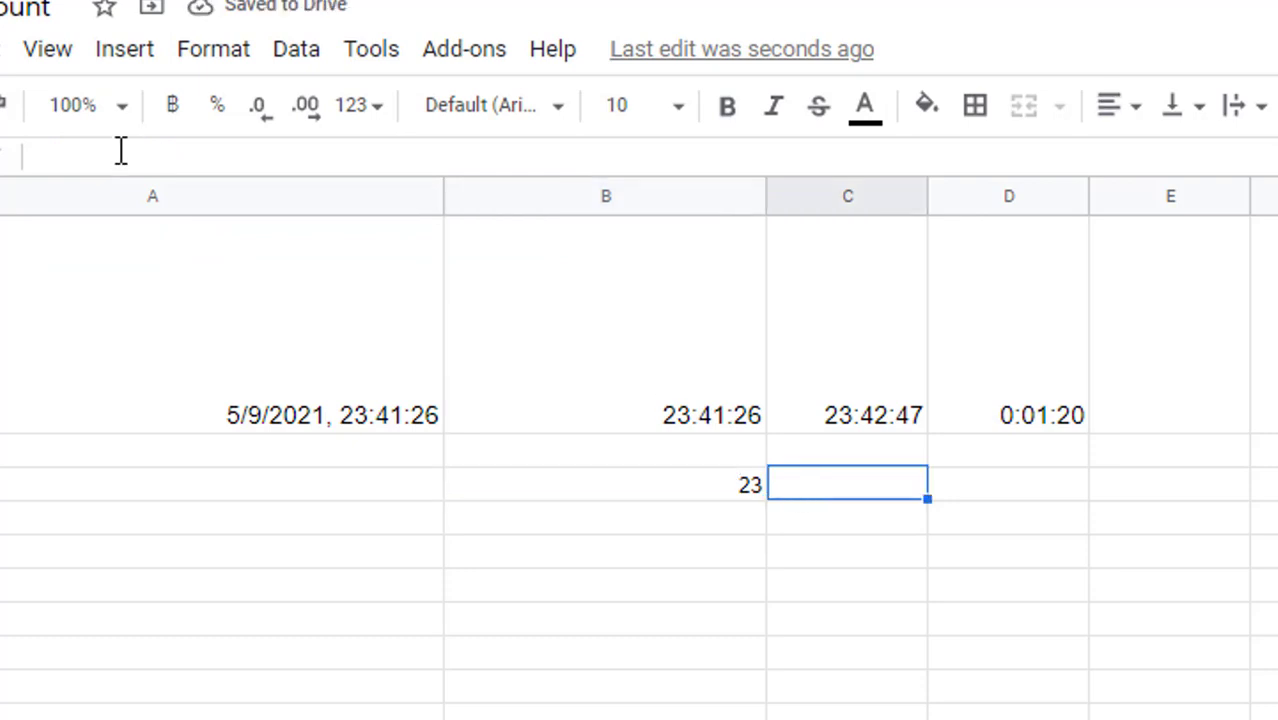
left_click(120, 150)
type("=")
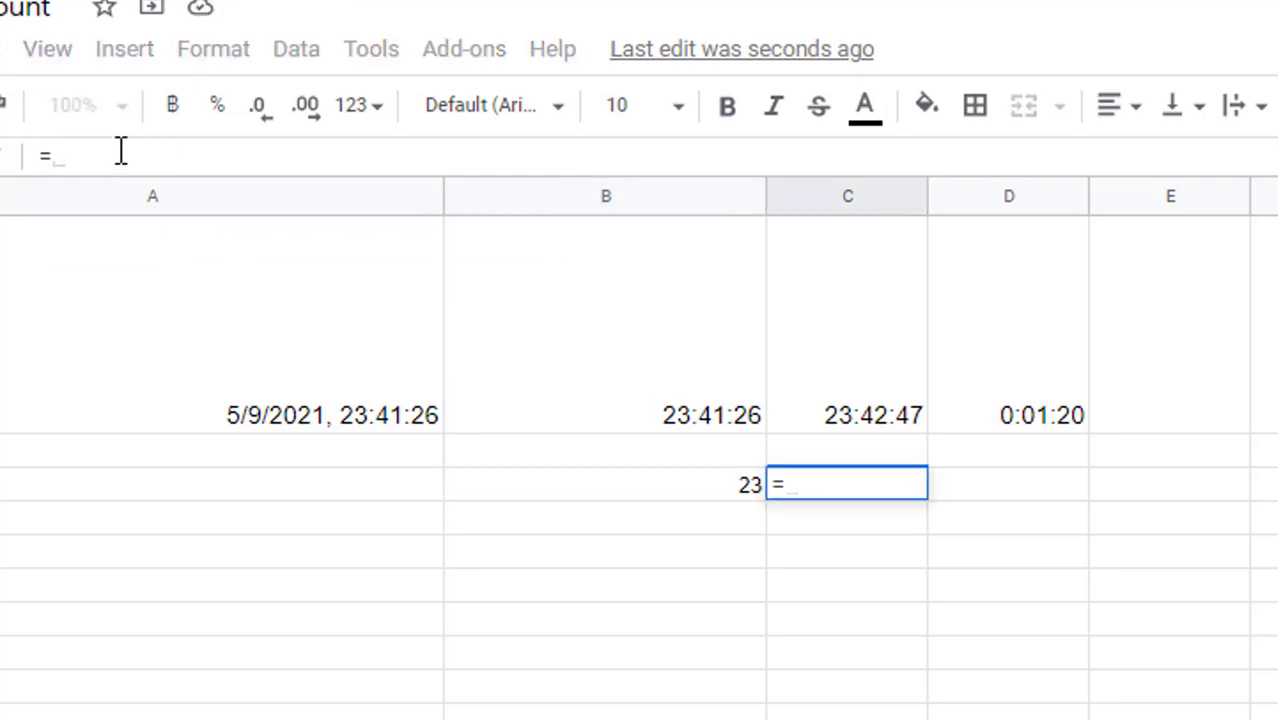
type("min")
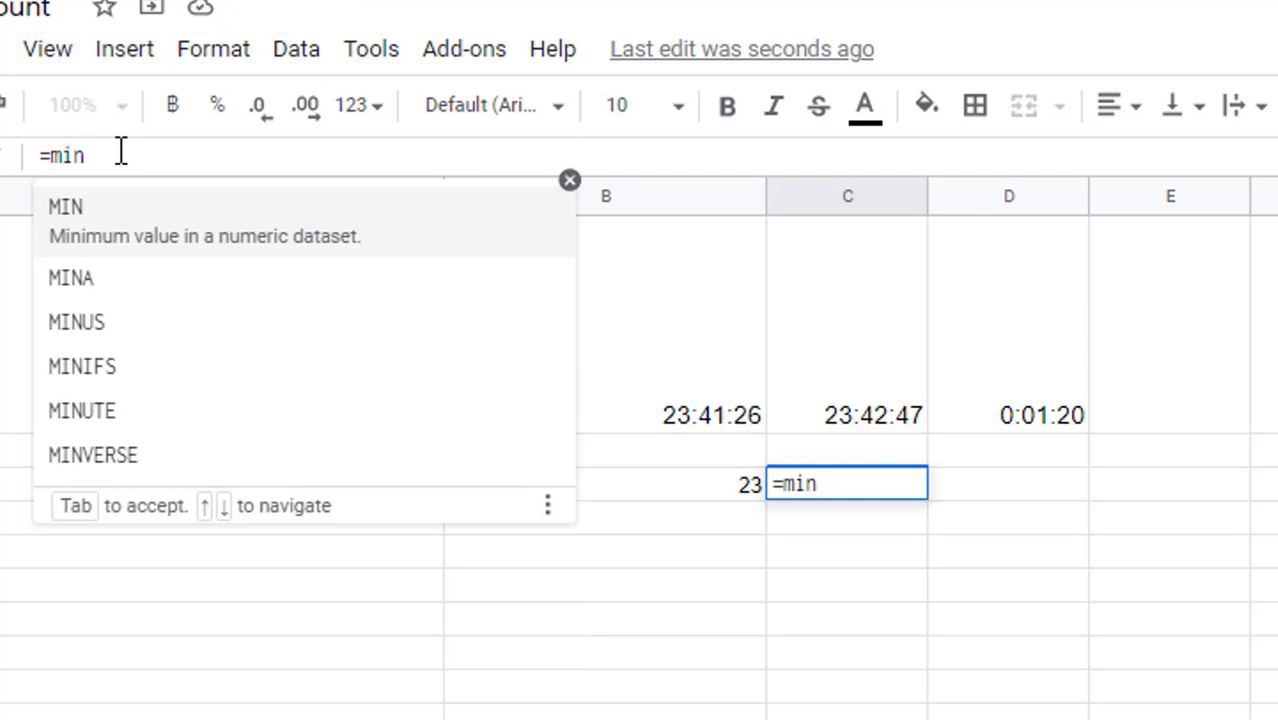
left_click(145, 386)
type("now")
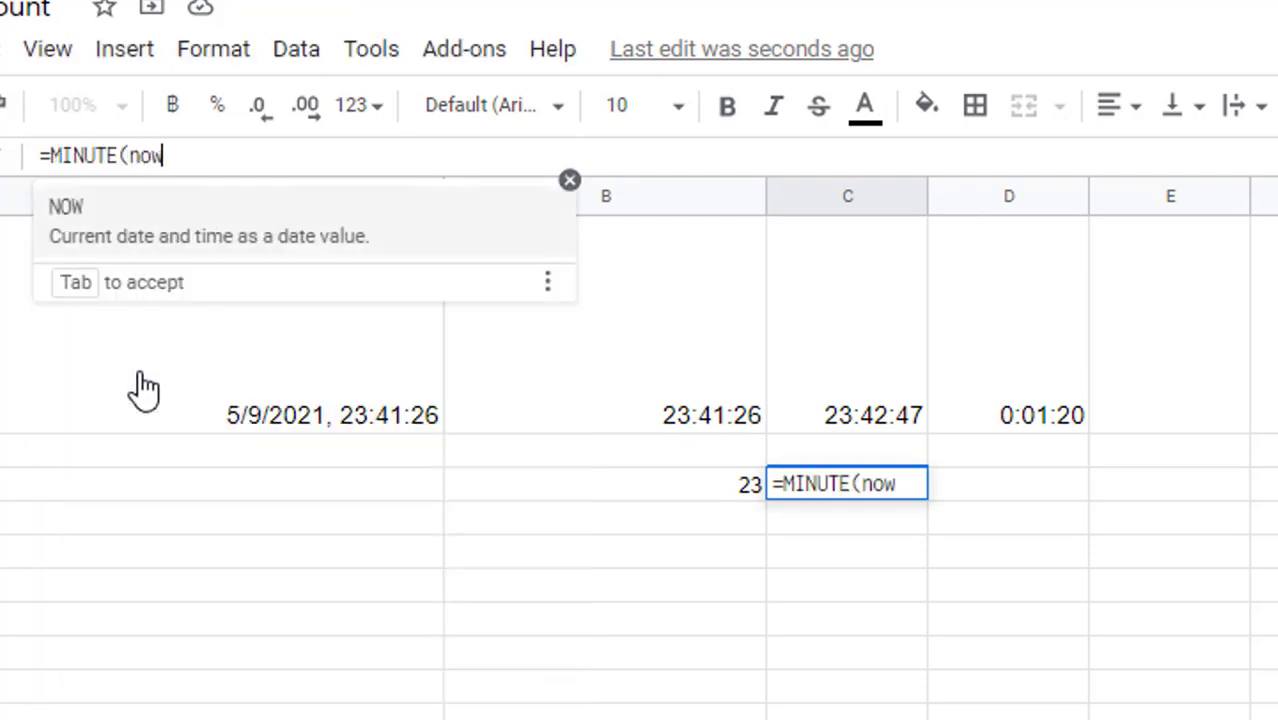
type("())")
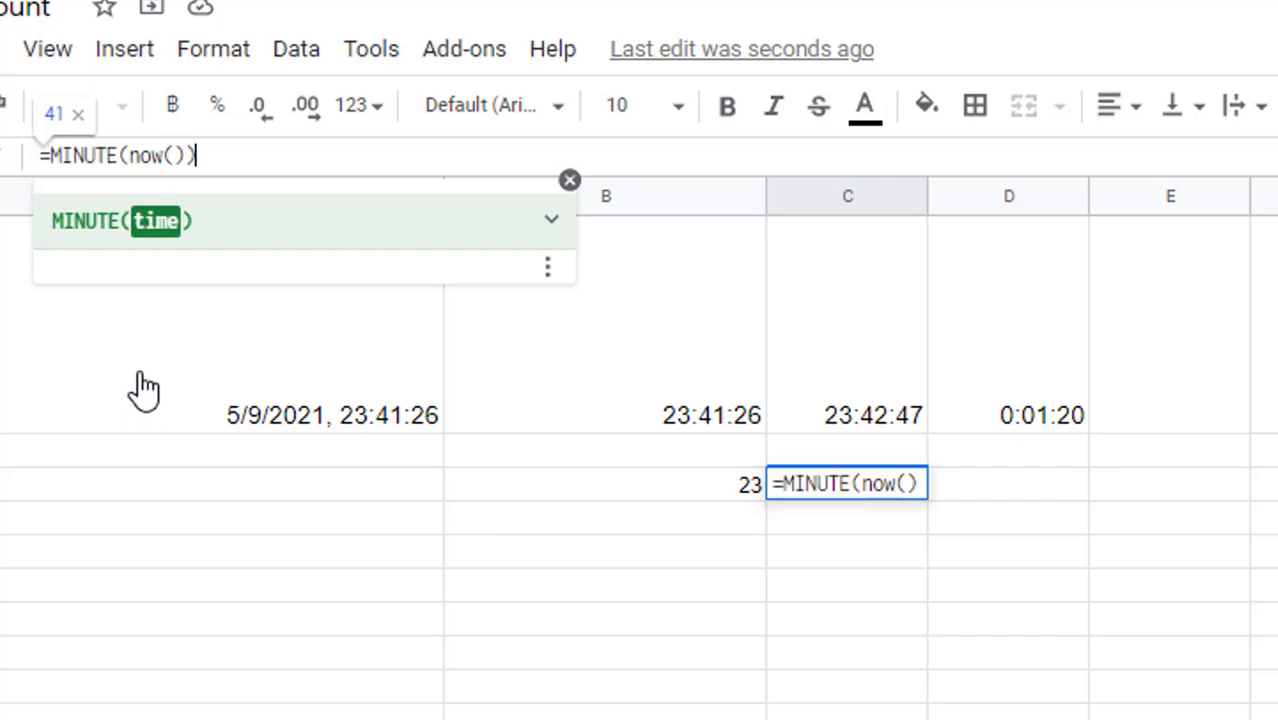
key("Return")
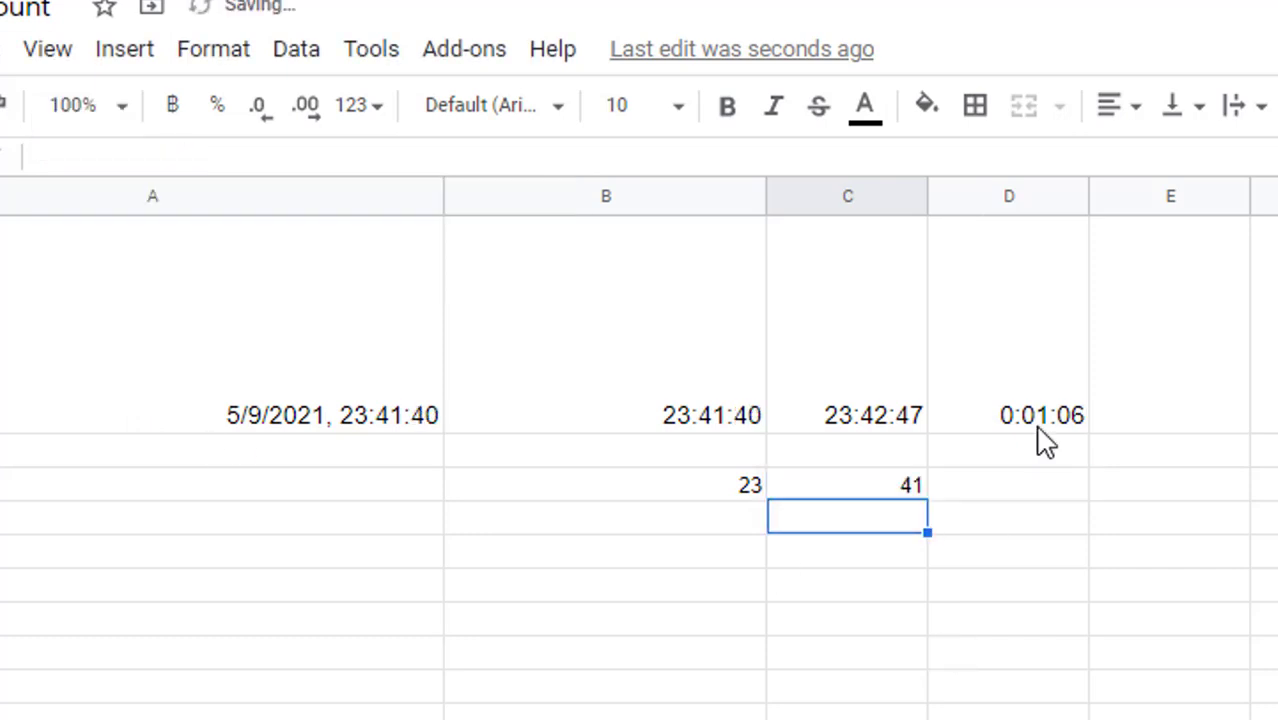
Enter the formula =SECOND(now()) in cell D3 to extract the current second, and review the formulas in B3 and C3.
left_click(1061, 490)
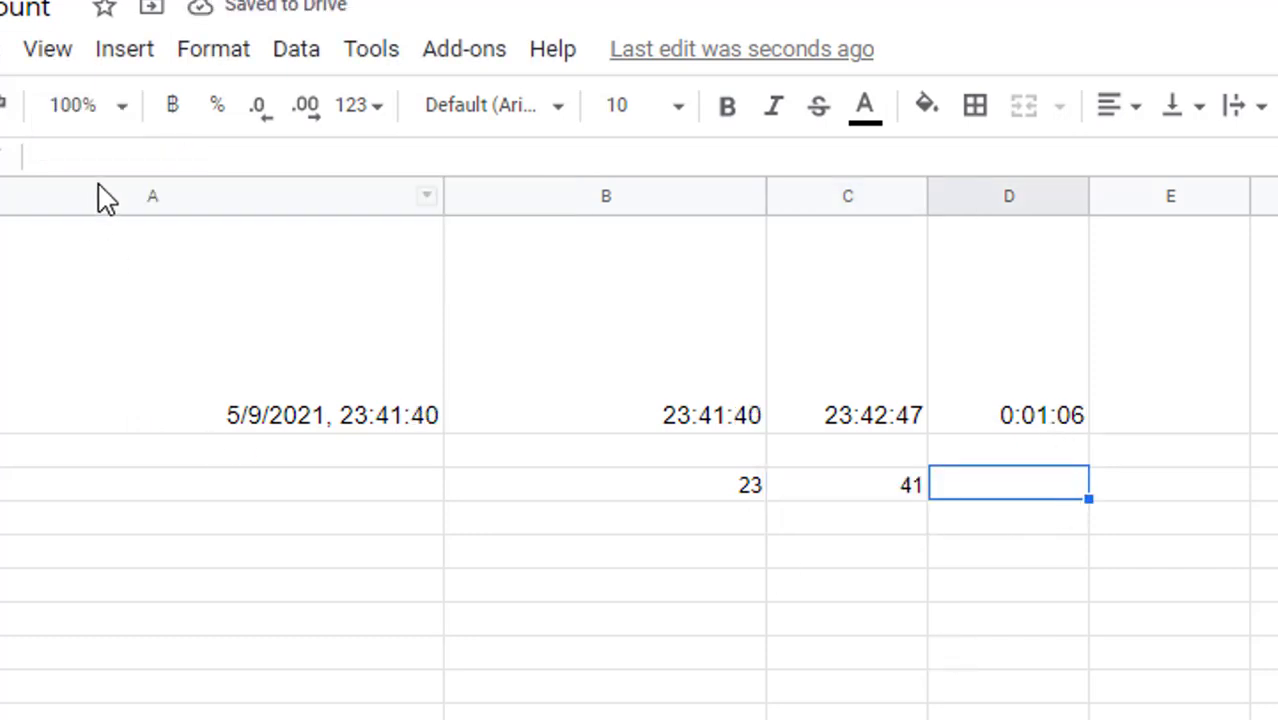
left_click(130, 149)
type("=seco")
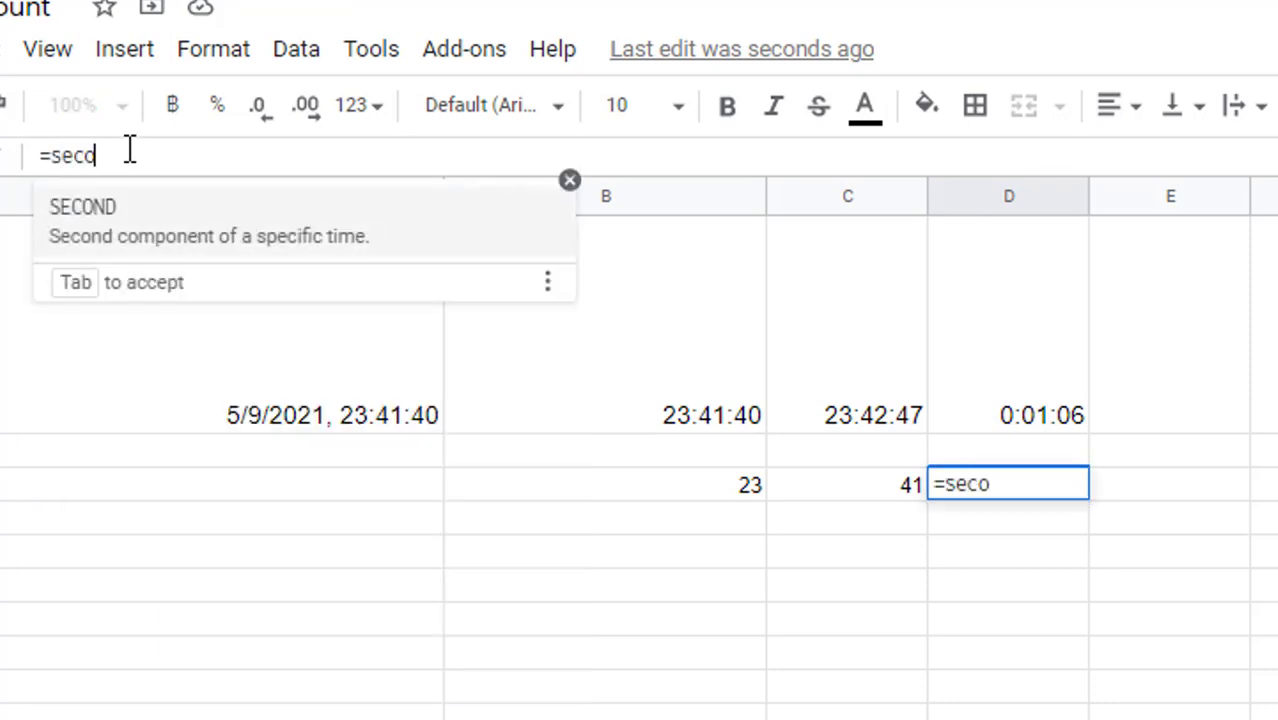
left_click(128, 236)
type("n")
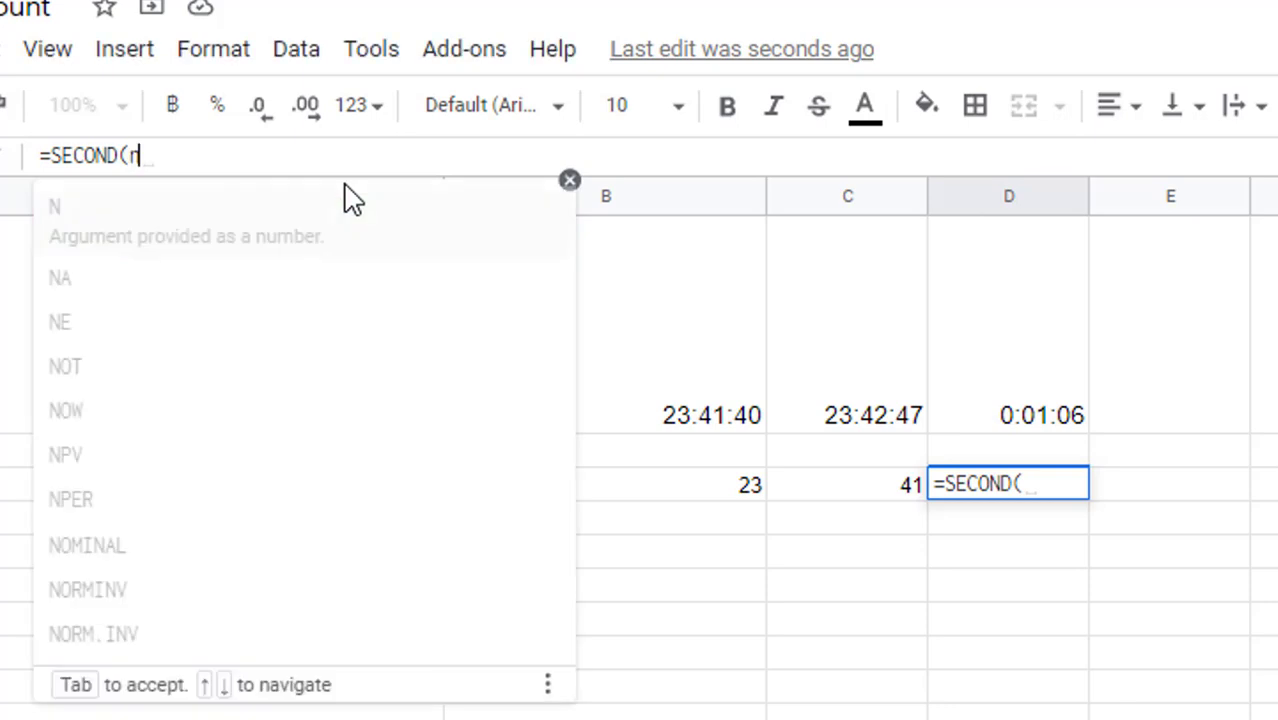
type("ow()")
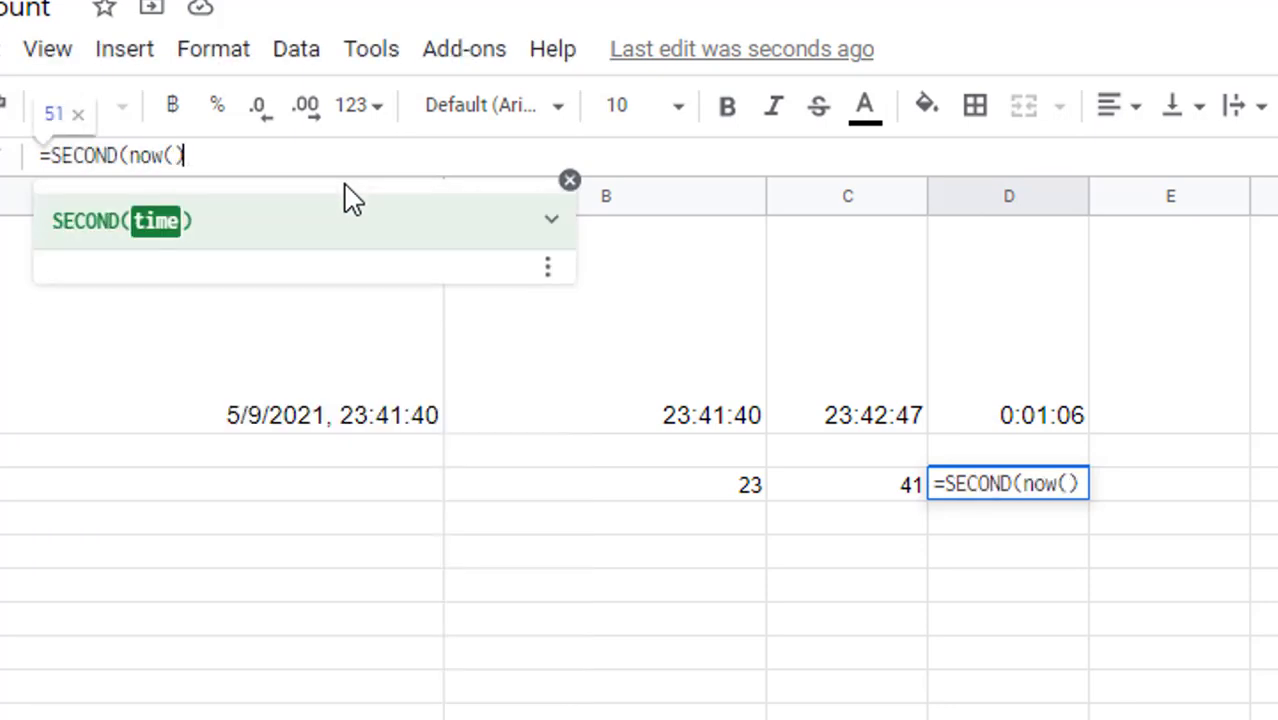
type(")")
key("Return")
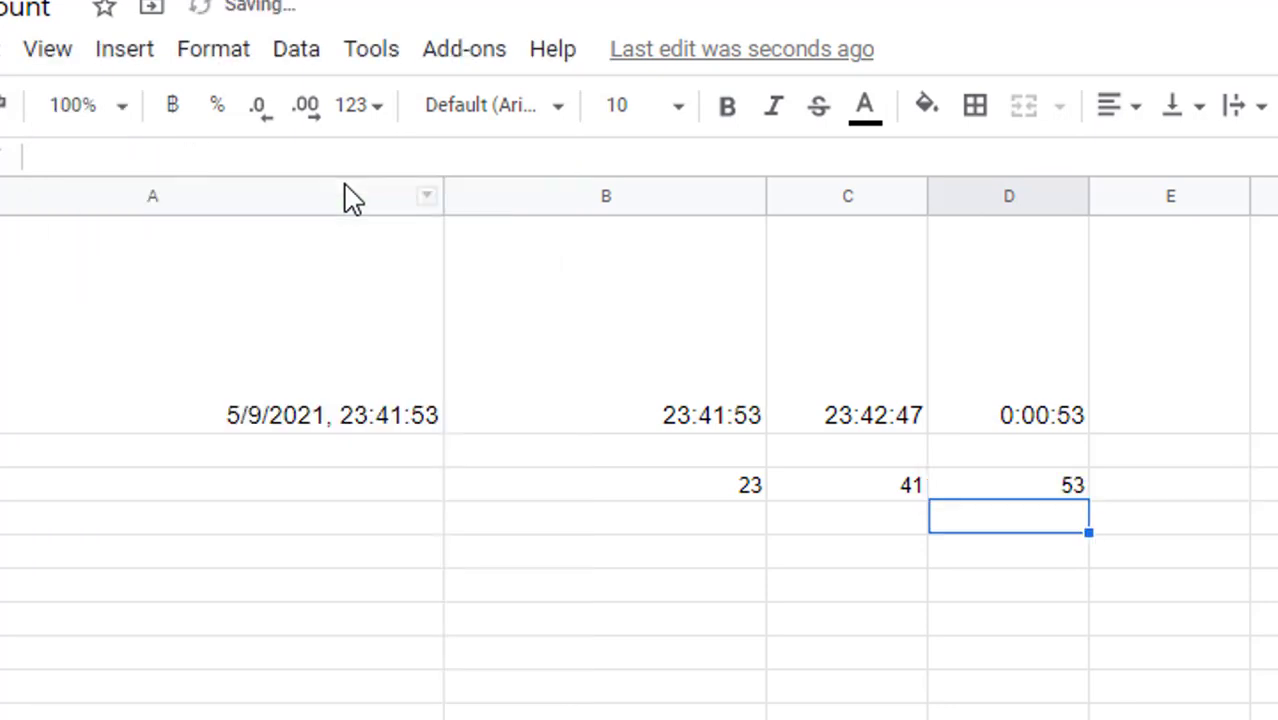
left_click(704, 484)
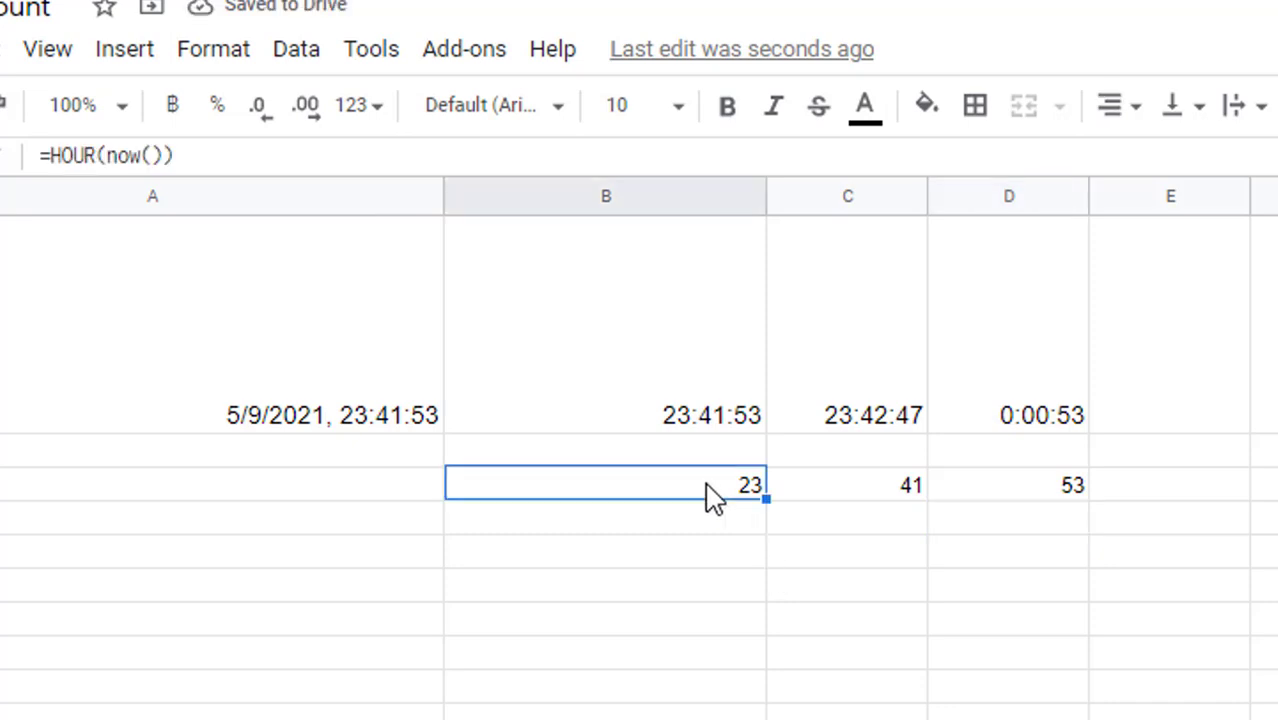
left_click(897, 503)
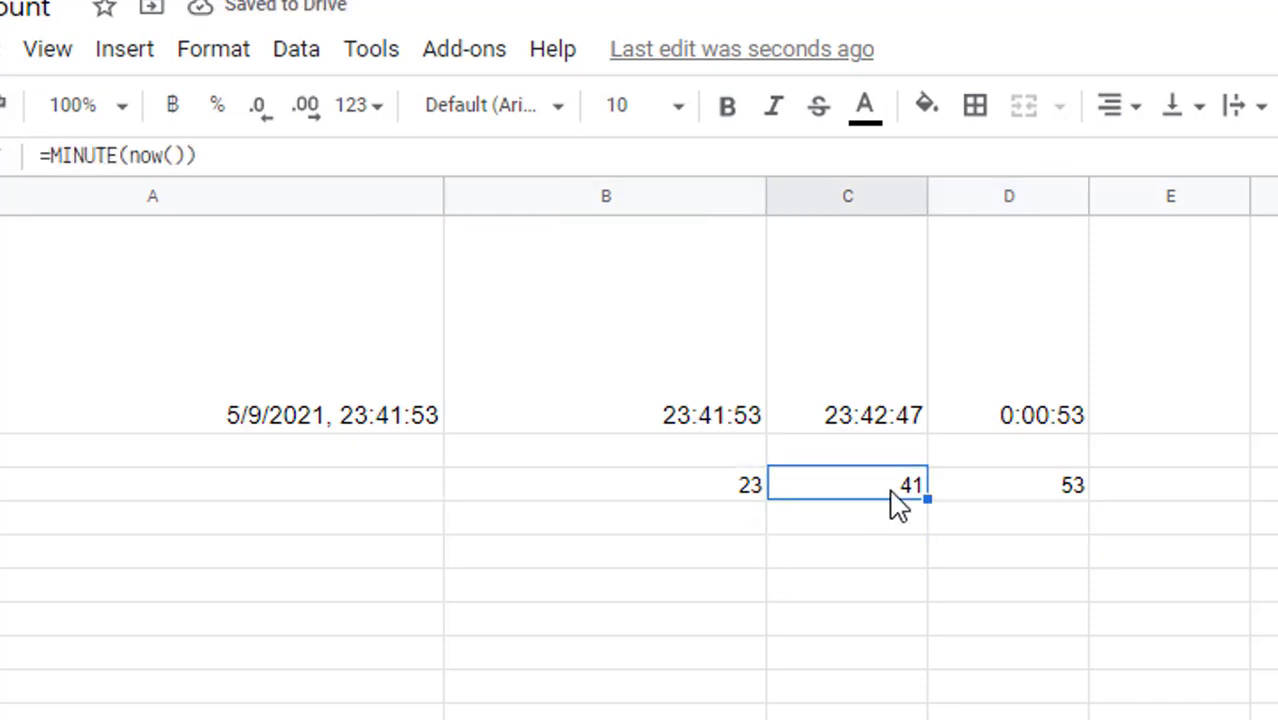
left_click(1074, 492)
left_click(1125, 562)
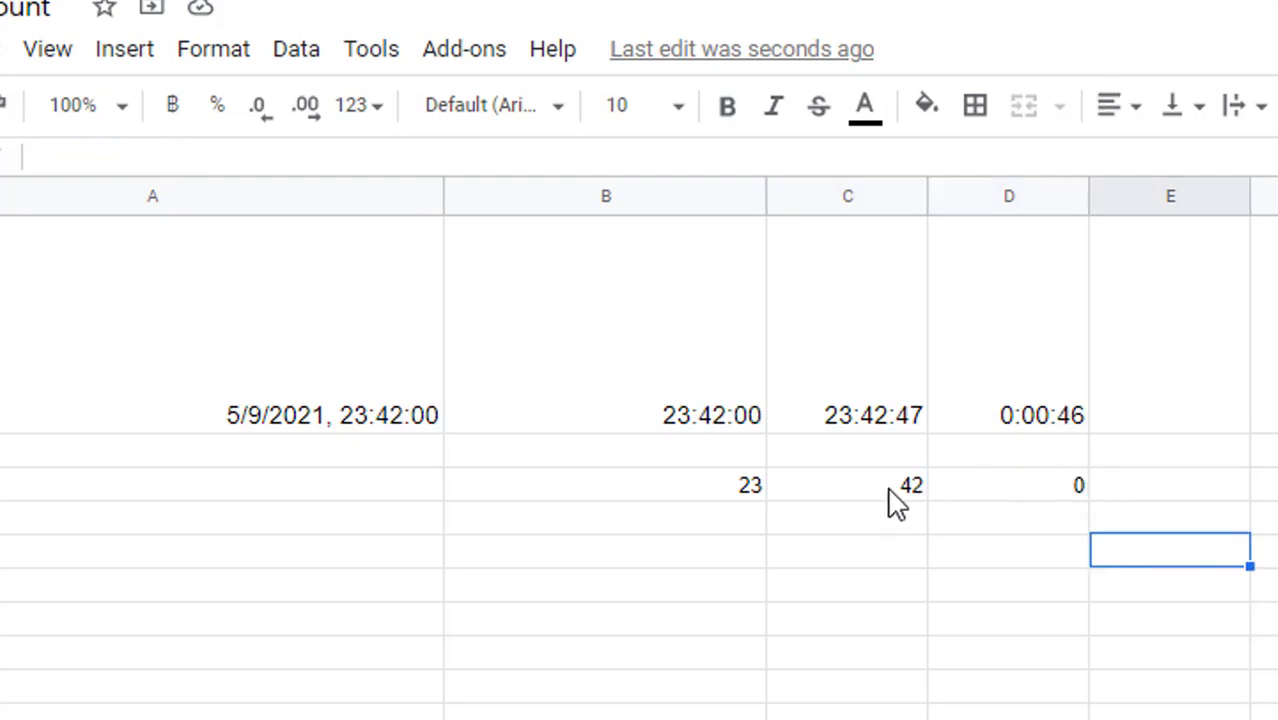
left_click(1040, 508)
left_click(673, 556)
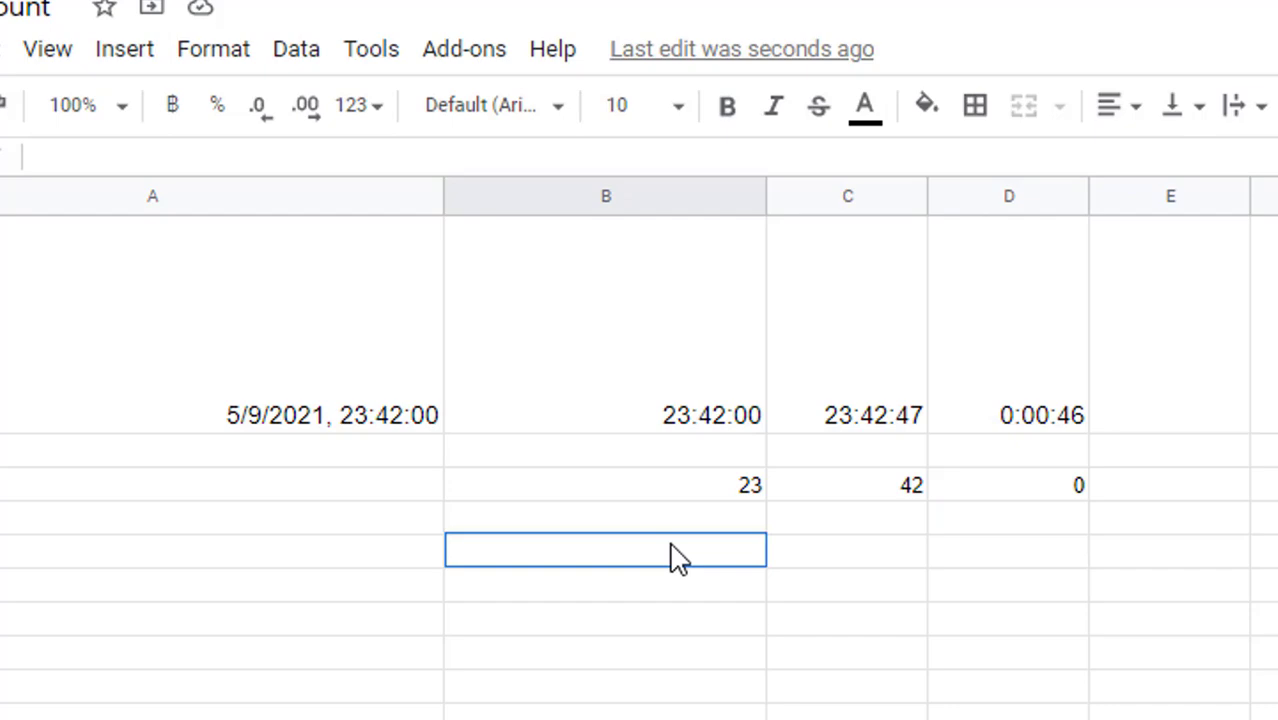
left_click(1088, 651)
Start a single-color conditional format rule for cell C6 and set its condition to Less than.
left_click(213, 49)
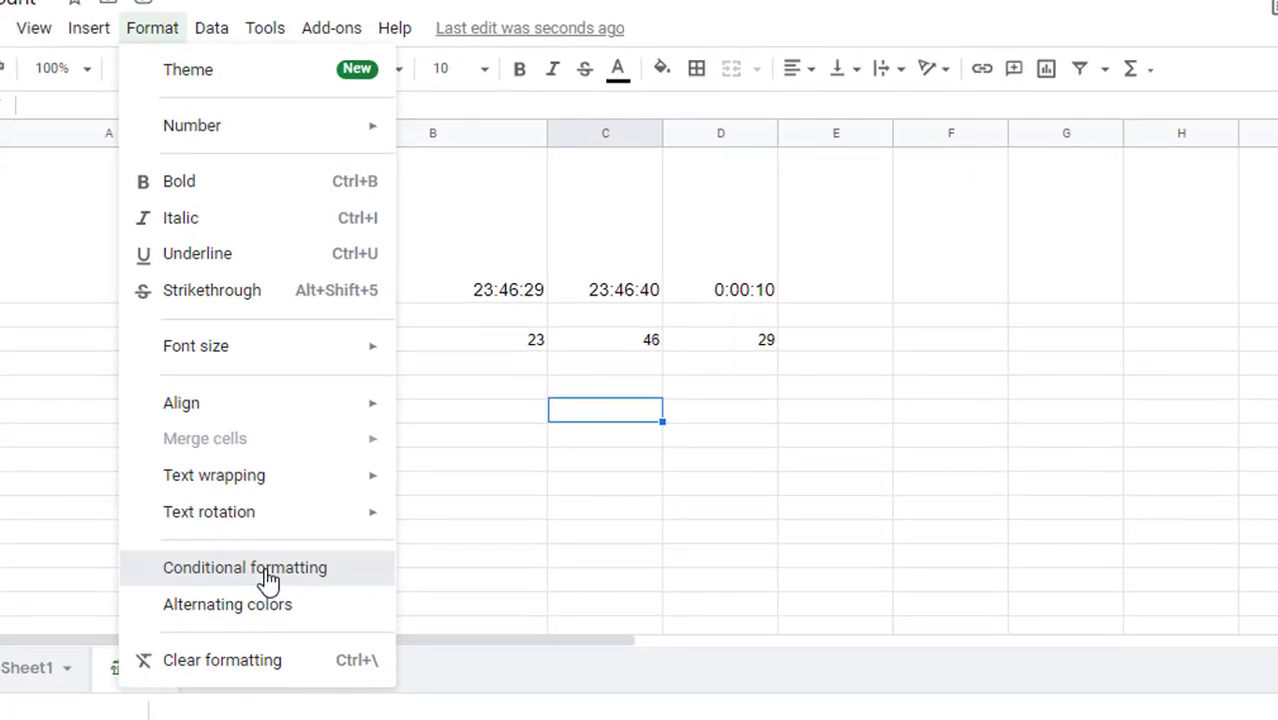
left_click(226, 590)
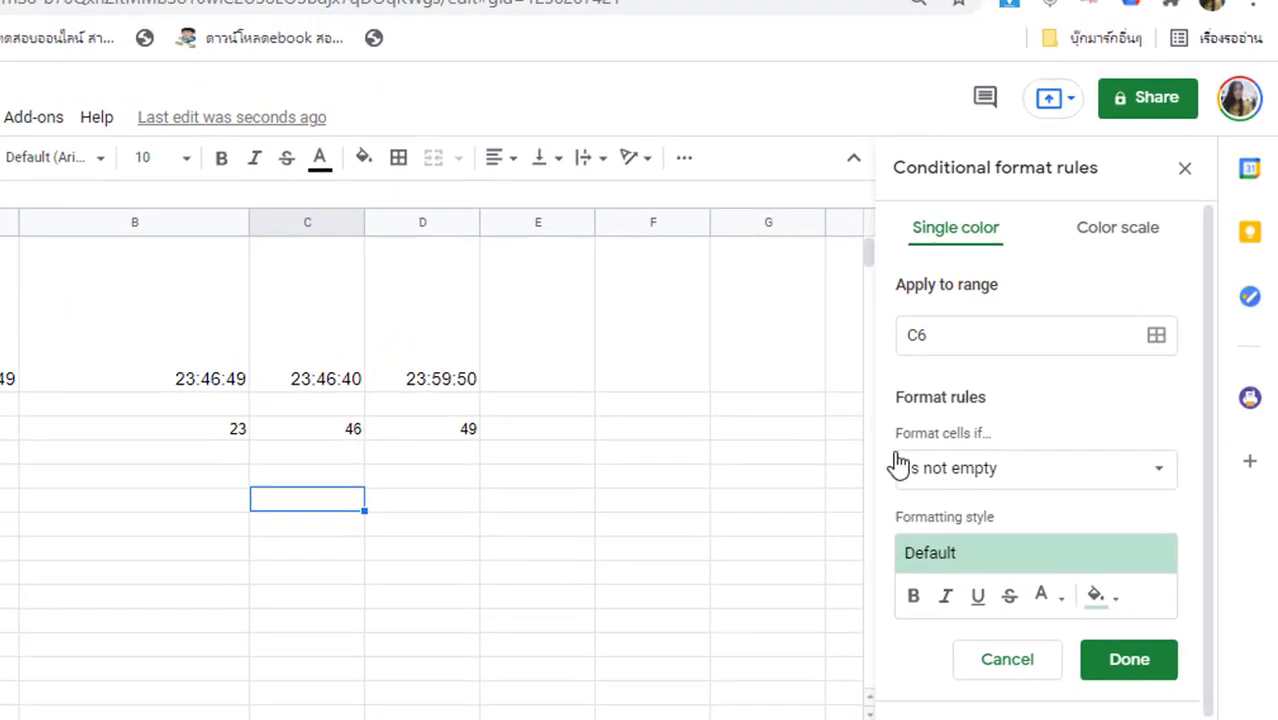
left_click(456, 355)
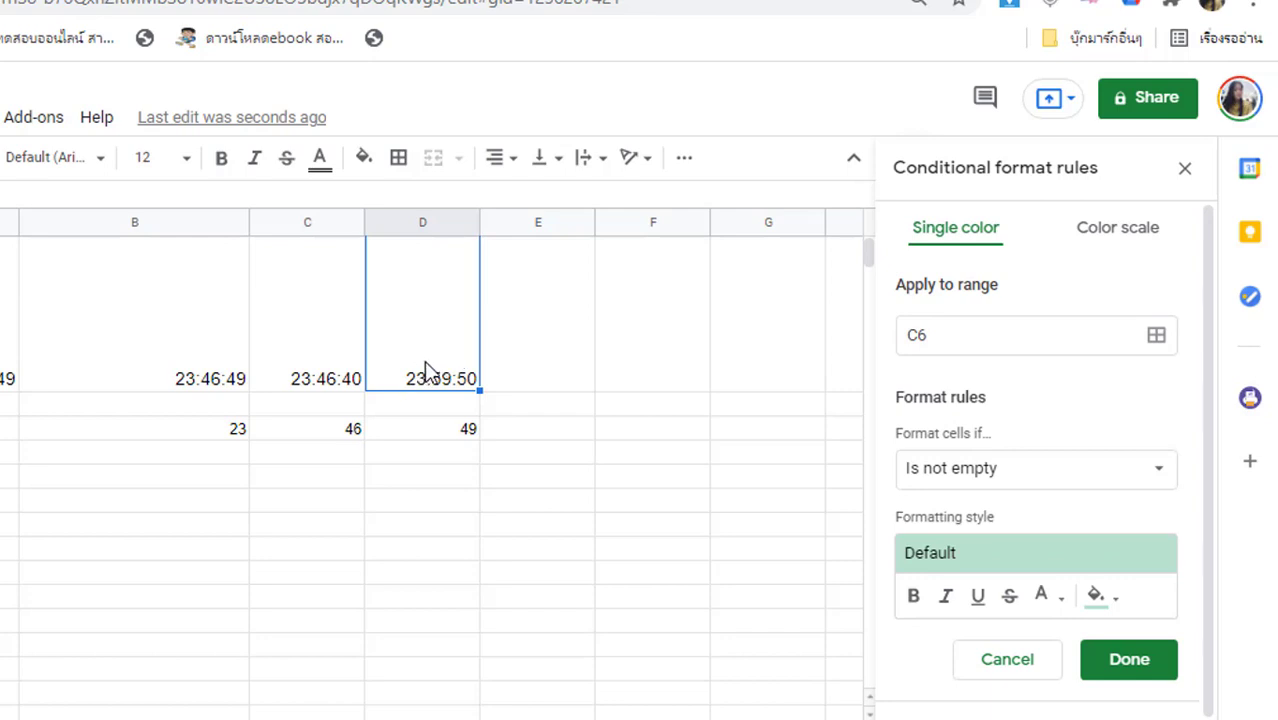
left_click(1000, 470)
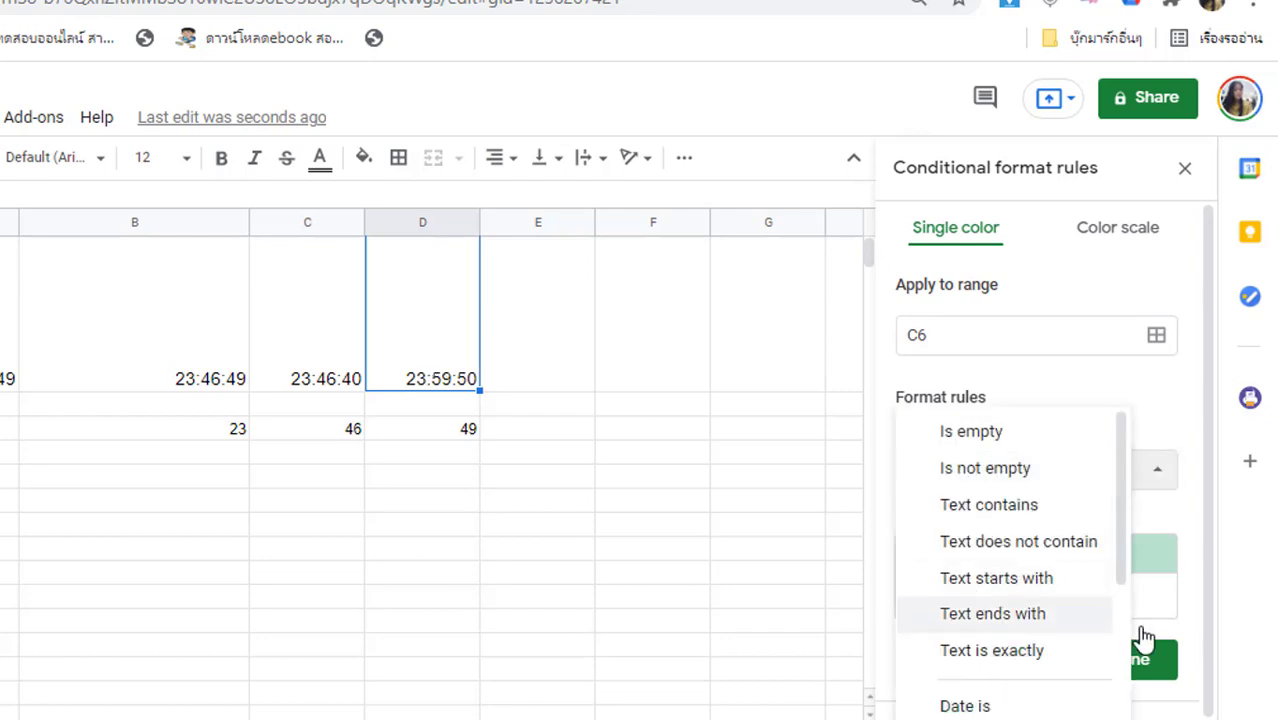
scroll(1120, 668, "down", 3)
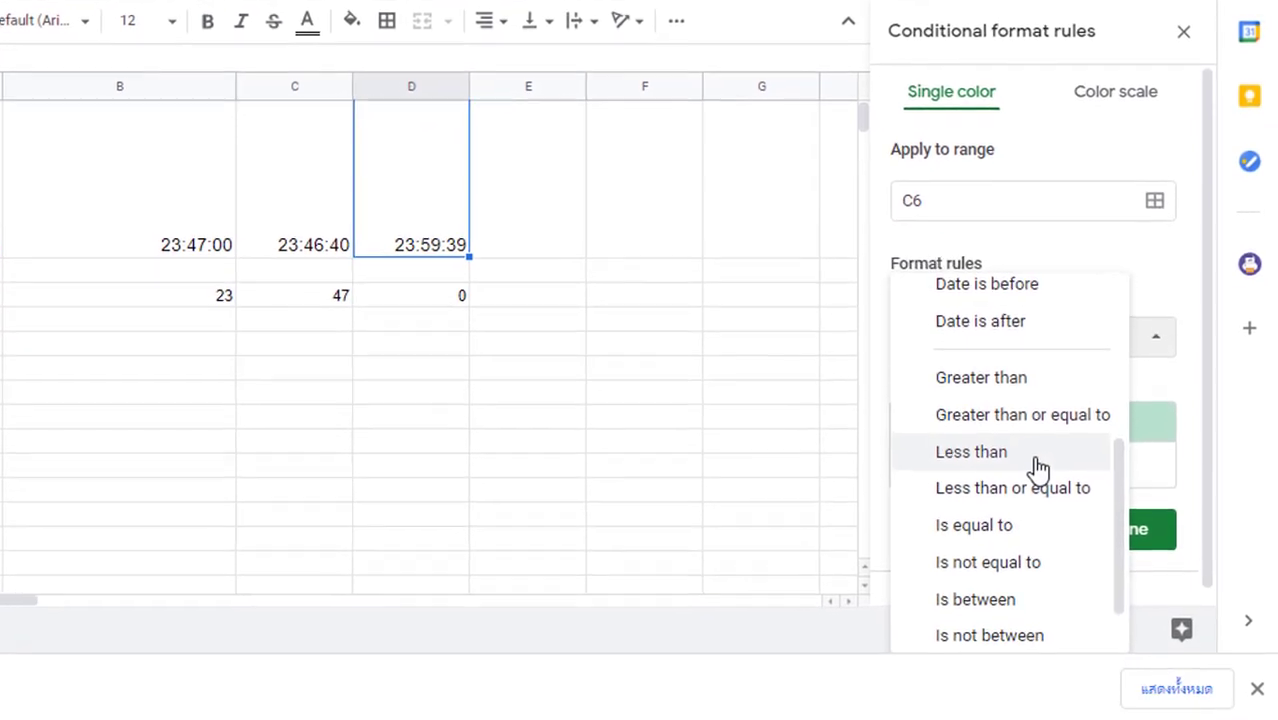
left_click(1035, 462)
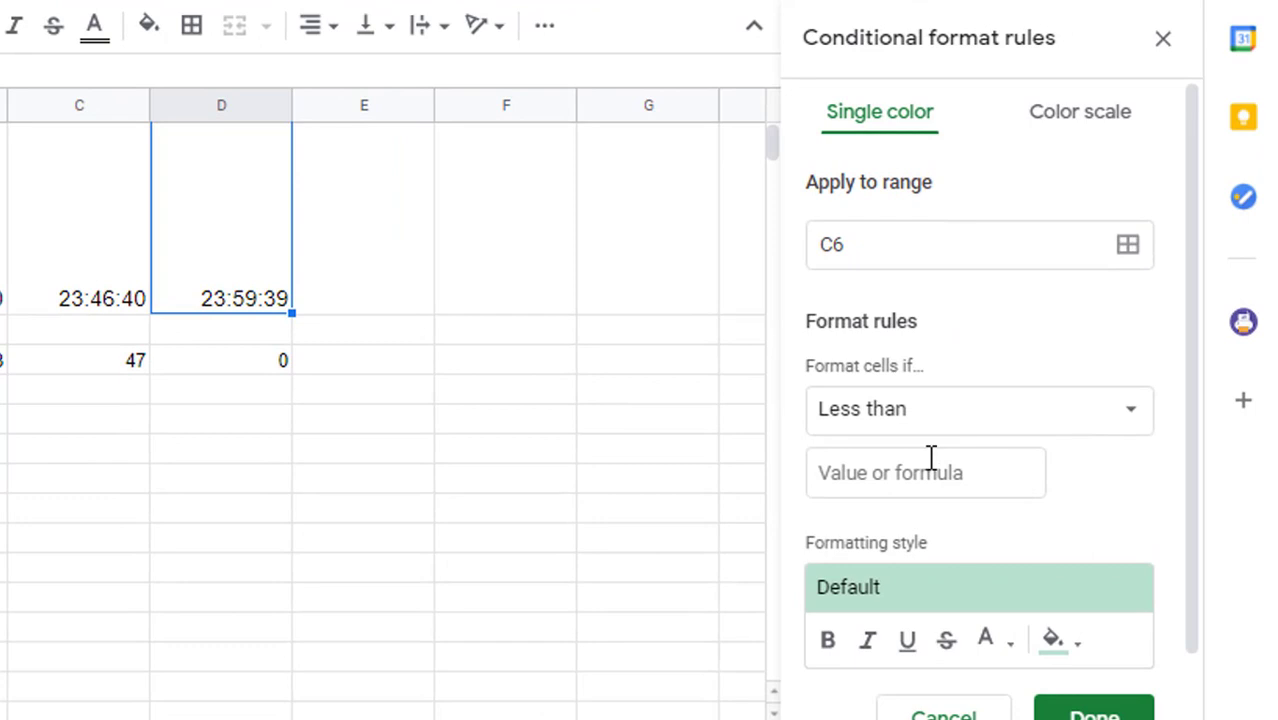
Set the rule's comparison value to 0:00:40, choose a dark red fill and save the rule.
left_click(931, 458)
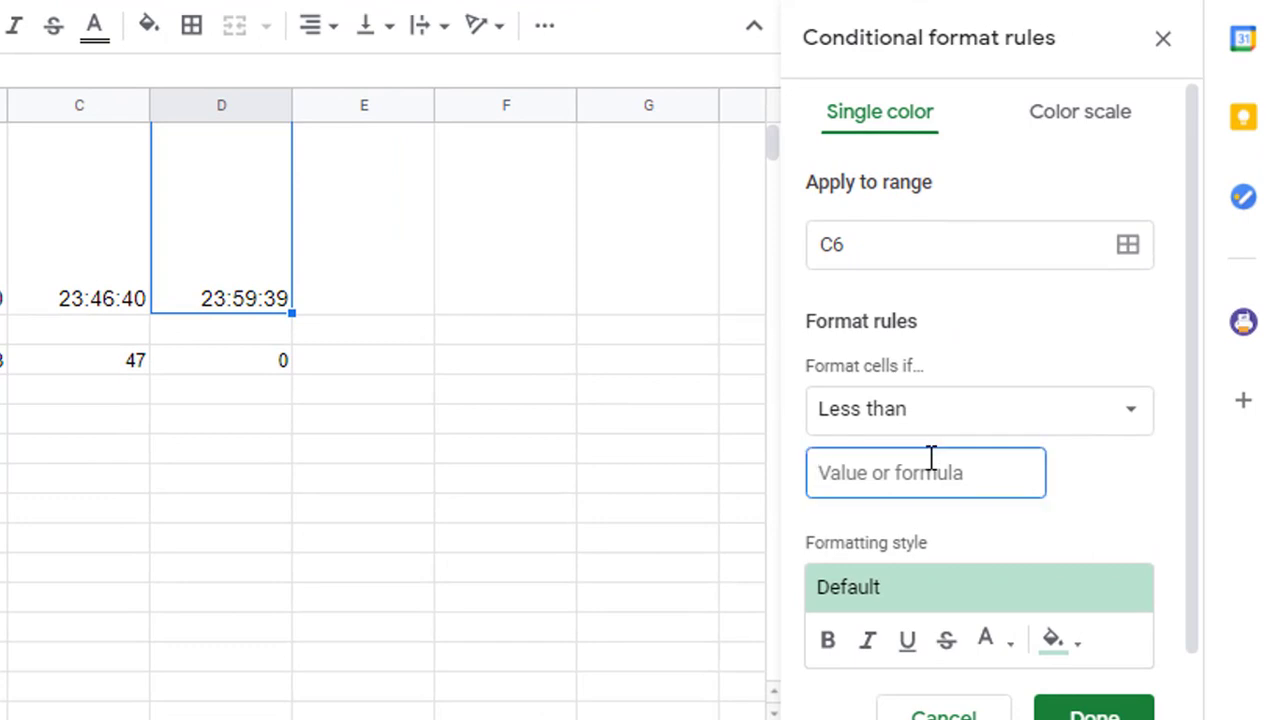
type("0:")
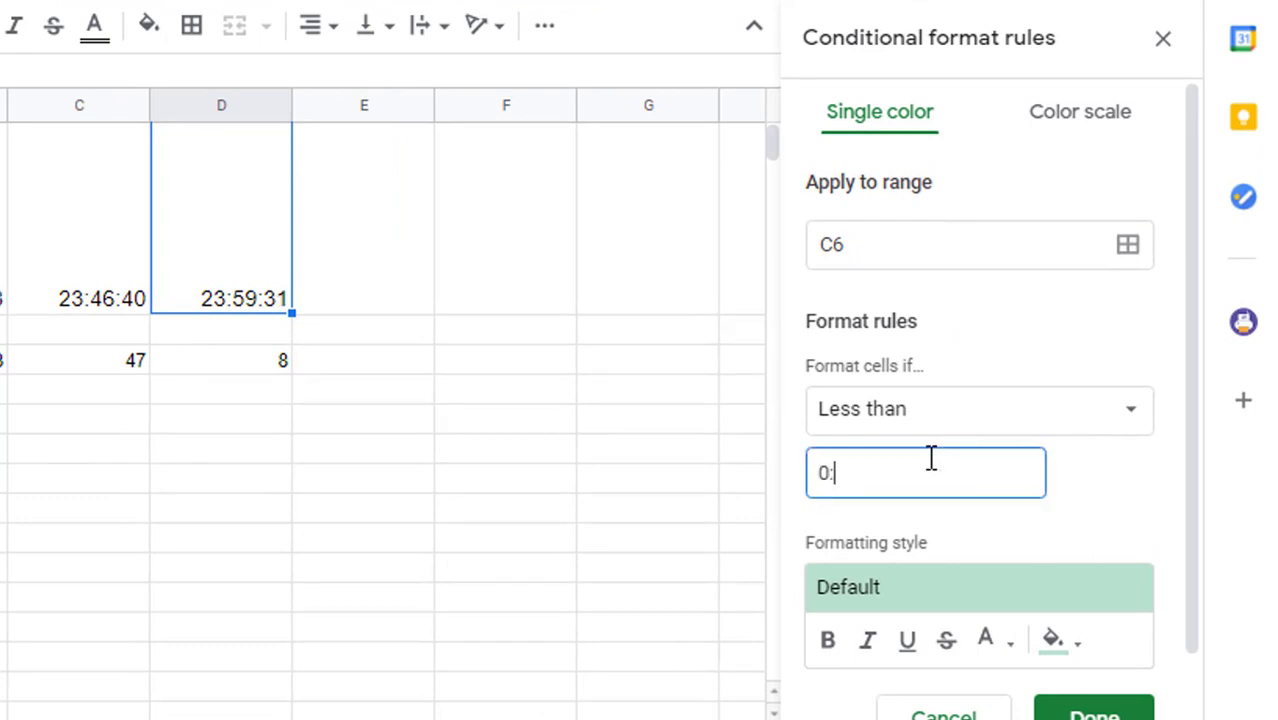
type("00:")
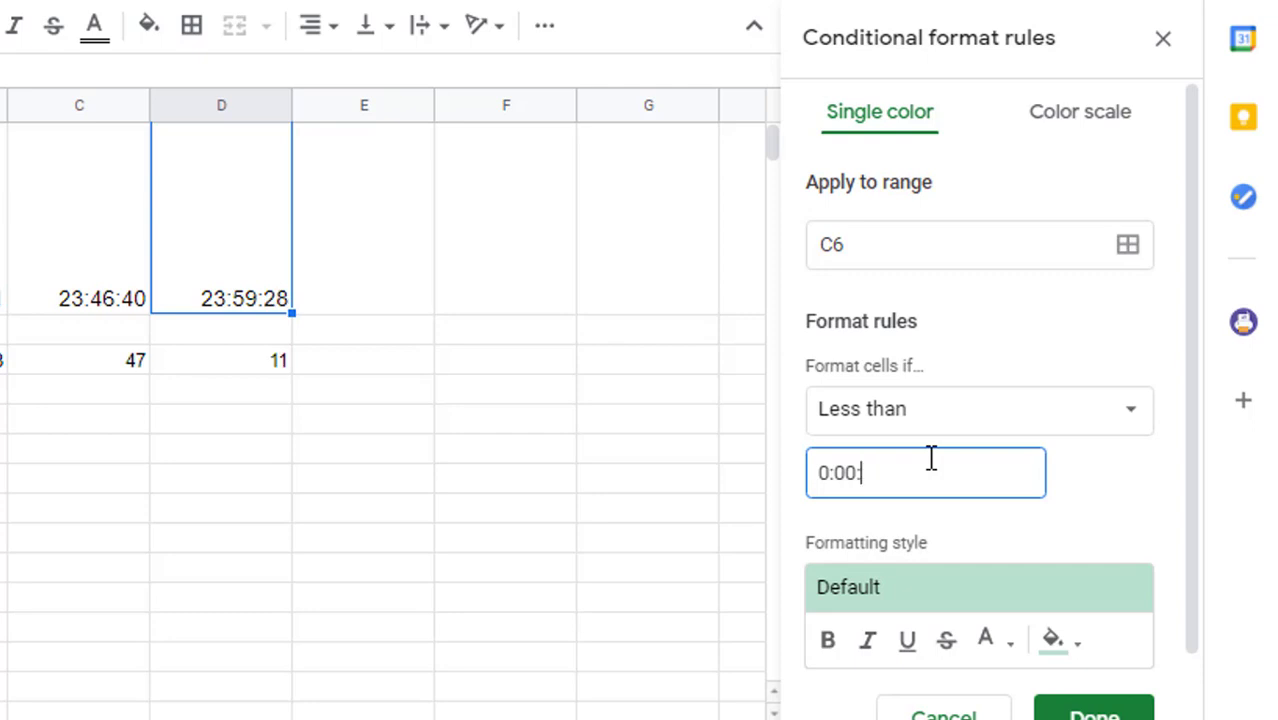
type("40")
left_click(1077, 645)
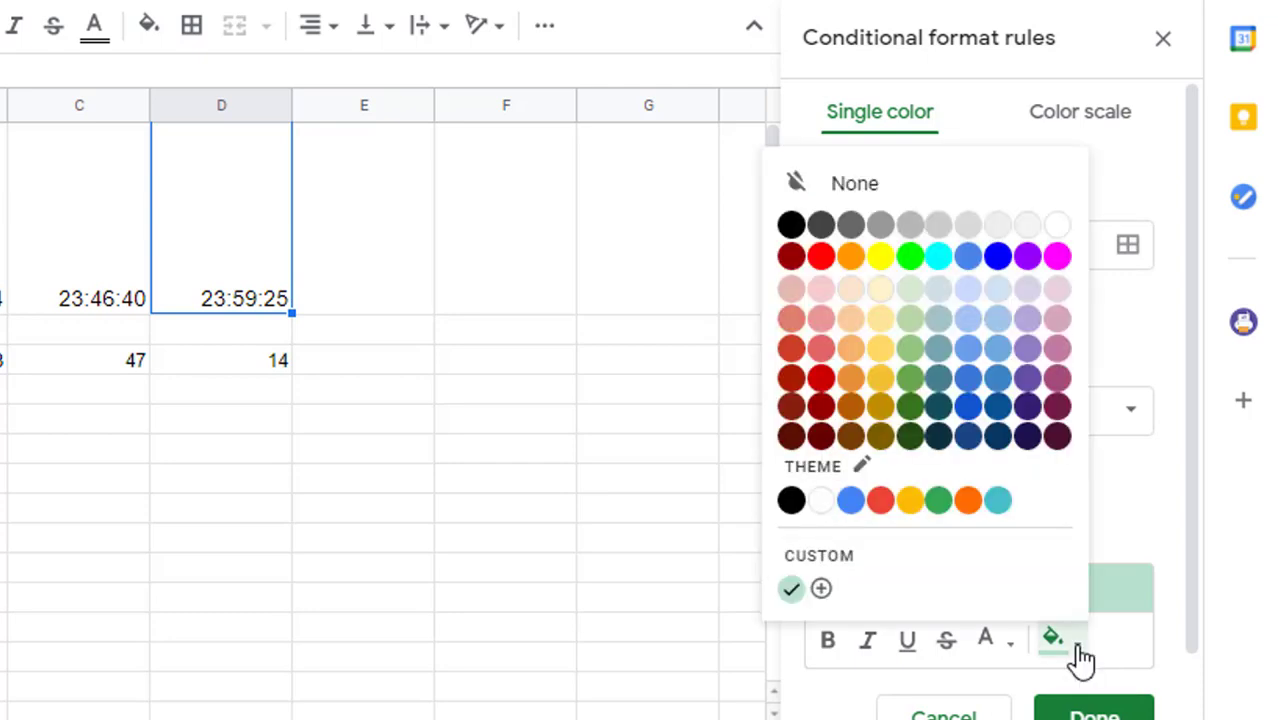
left_click(821, 378)
left_click(1110, 710)
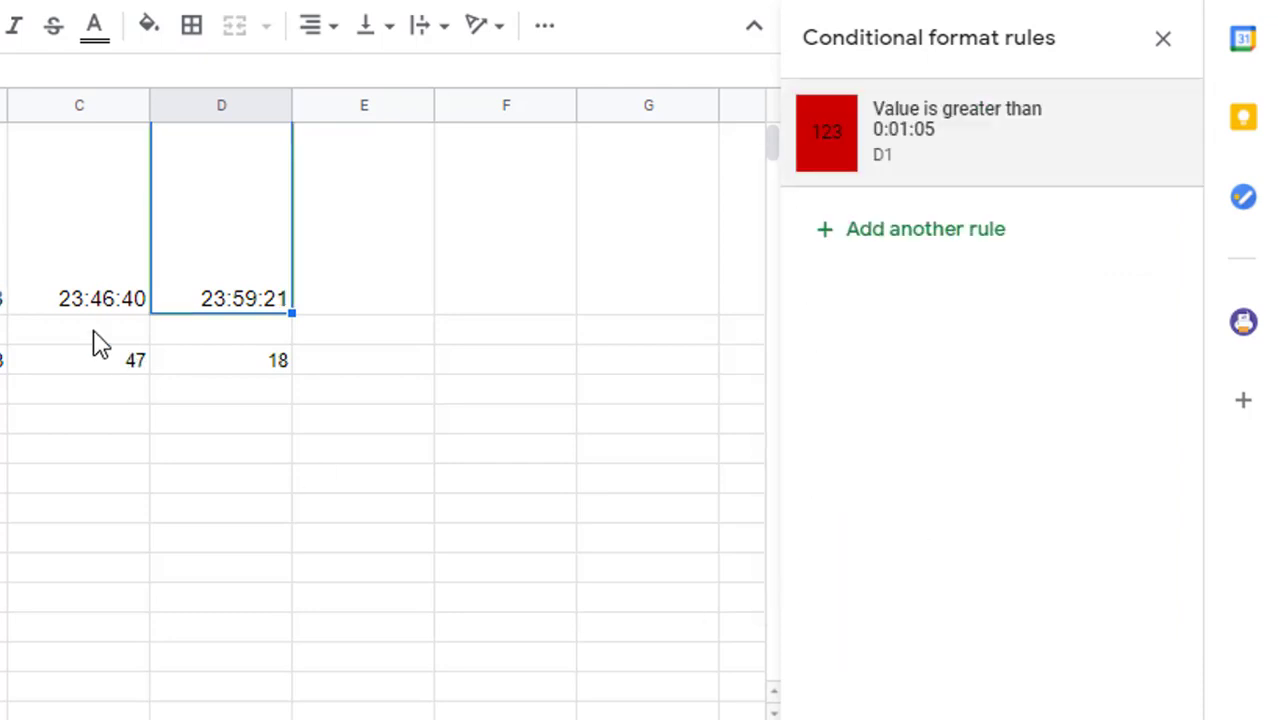
Change the fixed time in cell C1 to 23:48:40.
left_click(76, 305)
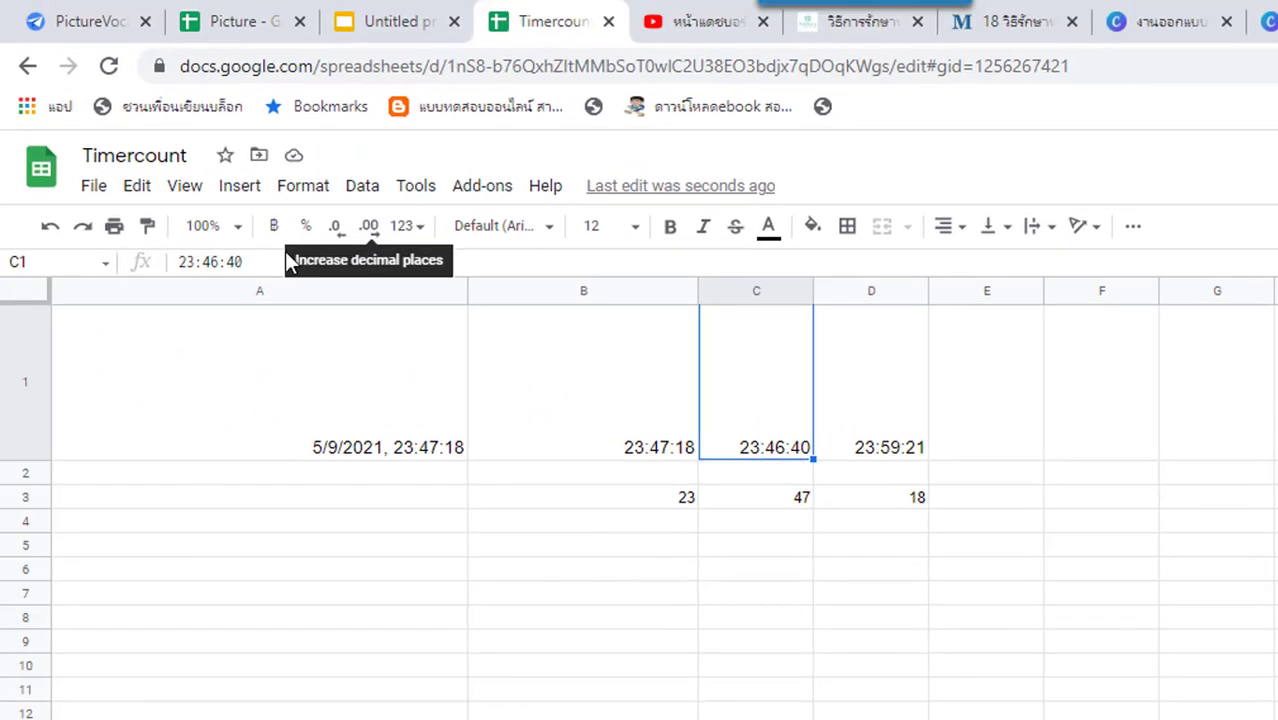
left_click(220, 264)
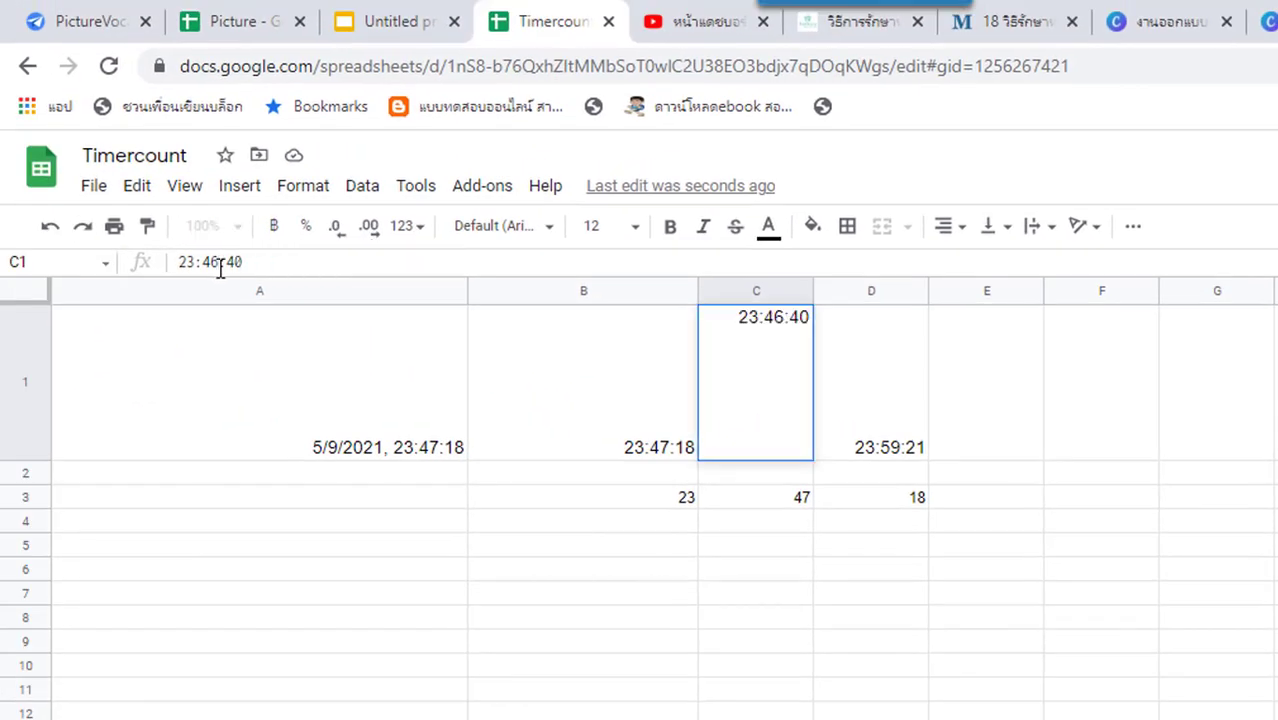
key("BackSpace")
type("8")
left_click(934, 480)
left_click(752, 452)
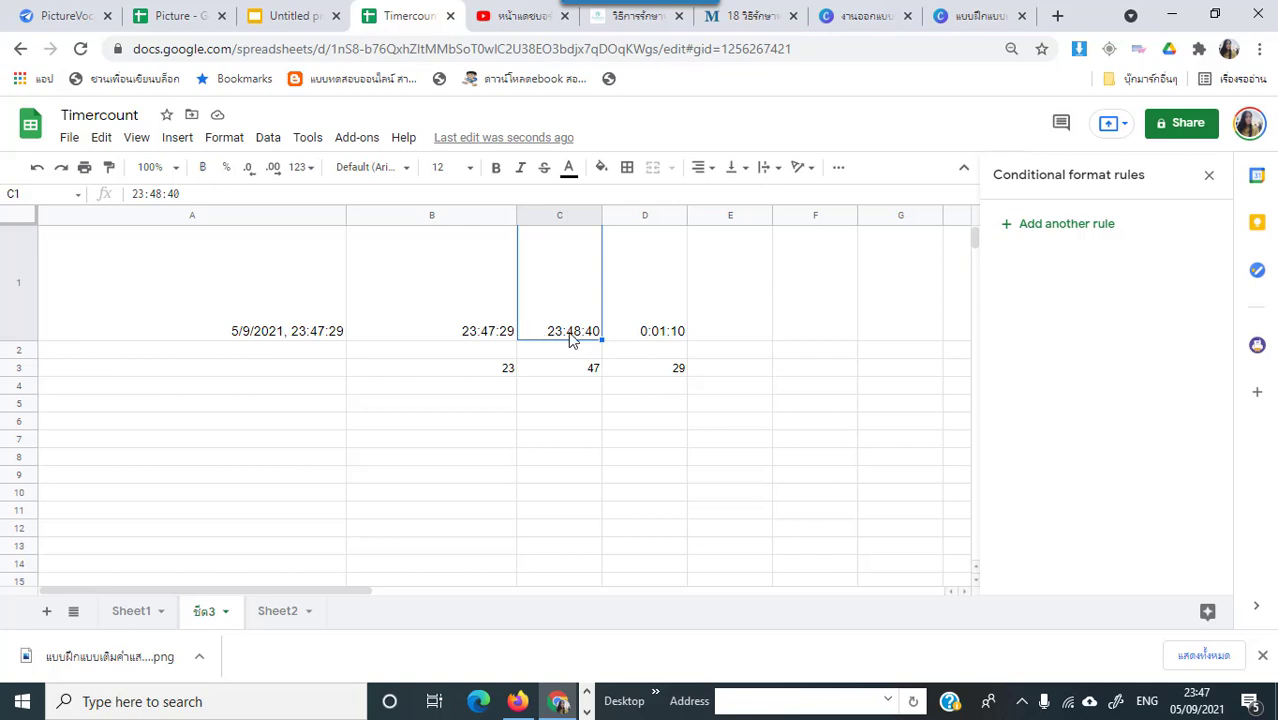
Change the red conditional format rule on cell D1 to use the Less than condition, and save it.
left_click(672, 330)
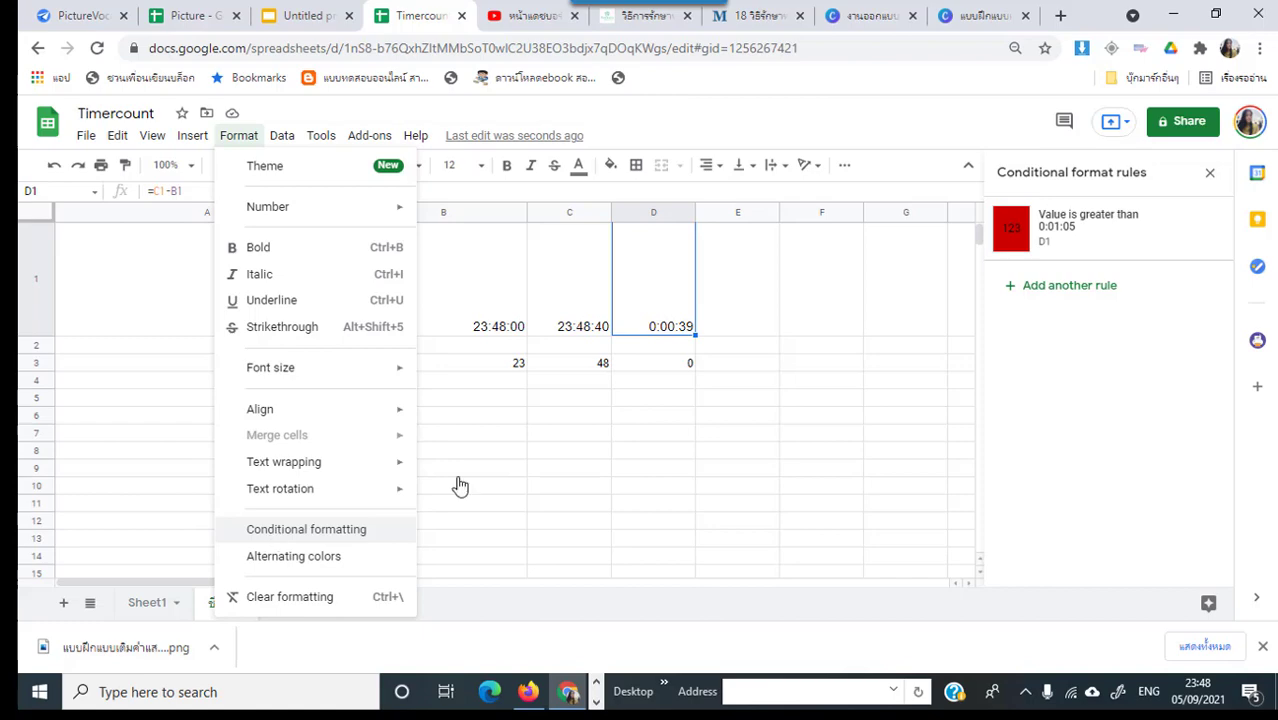
left_click(678, 543)
left_click(666, 309)
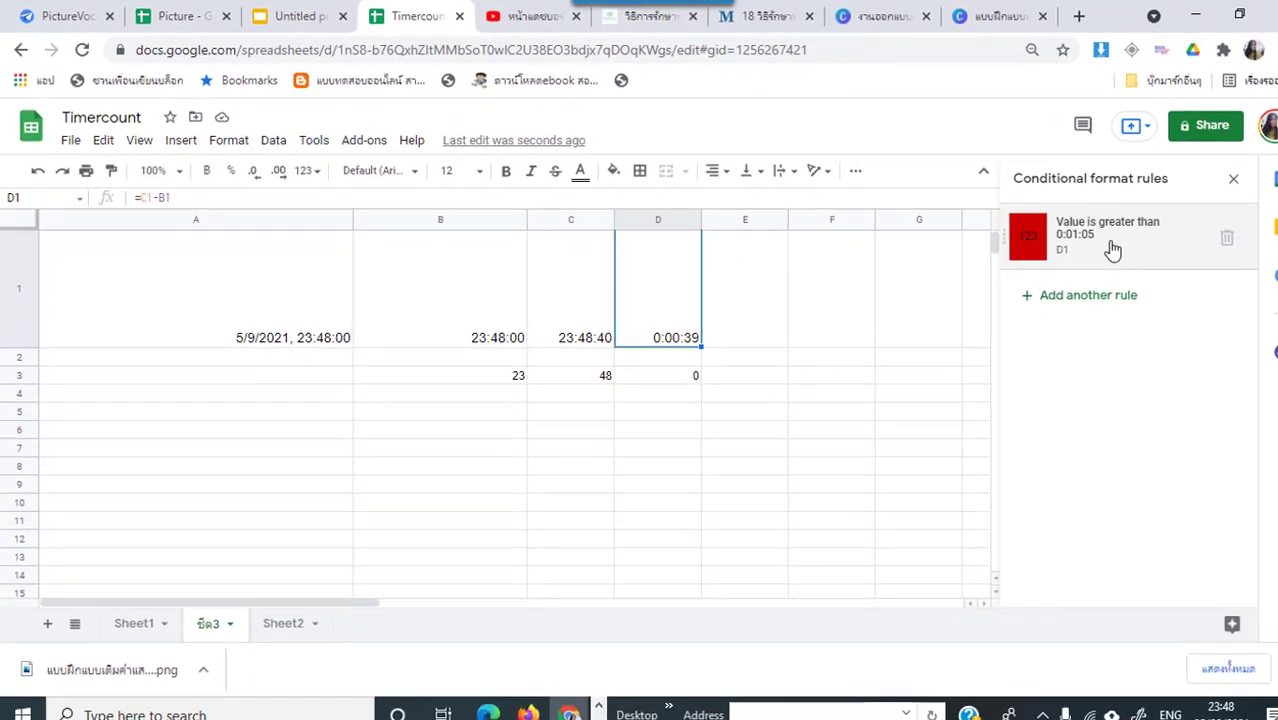
left_click(1105, 242)
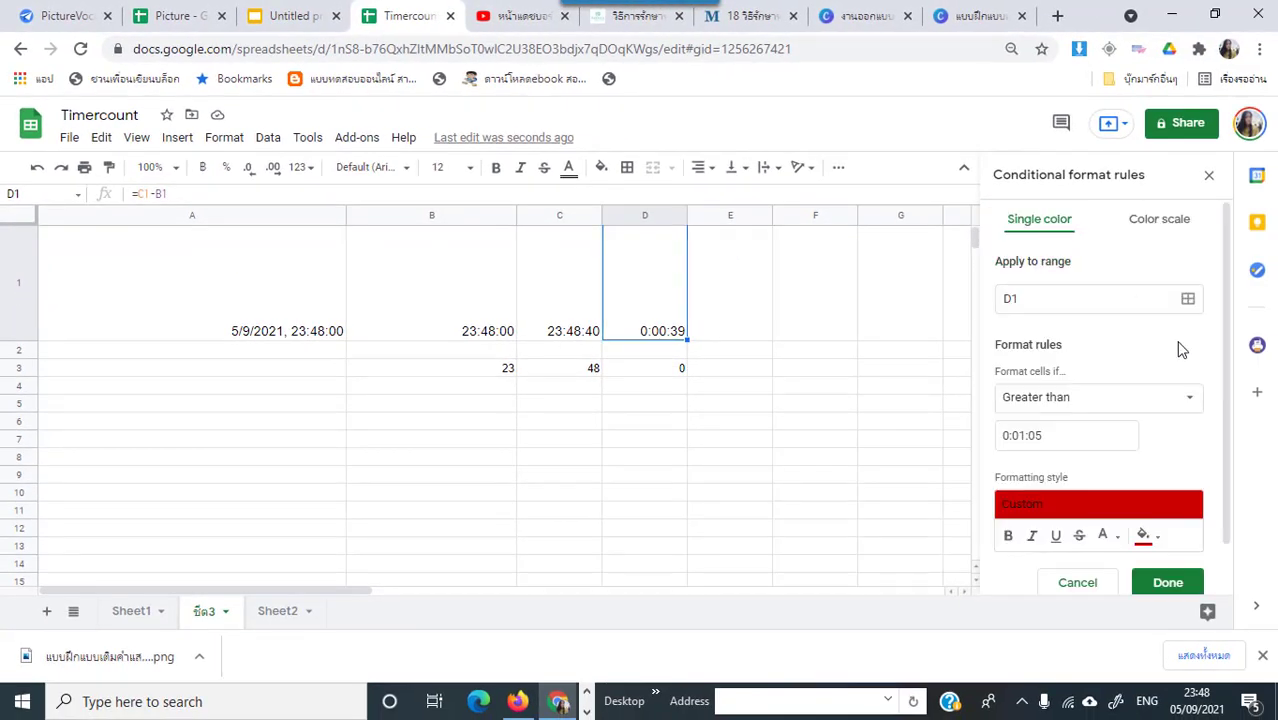
left_click(1170, 400)
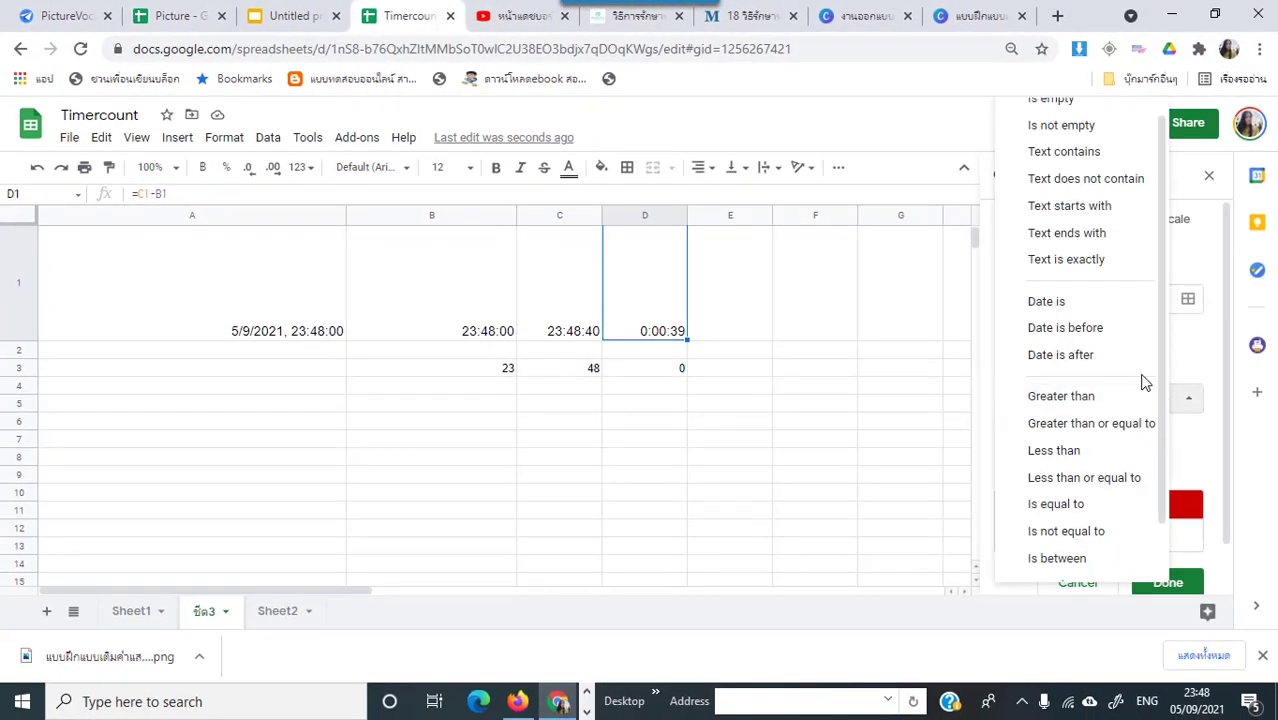
left_click(1087, 452)
left_click(1165, 585)
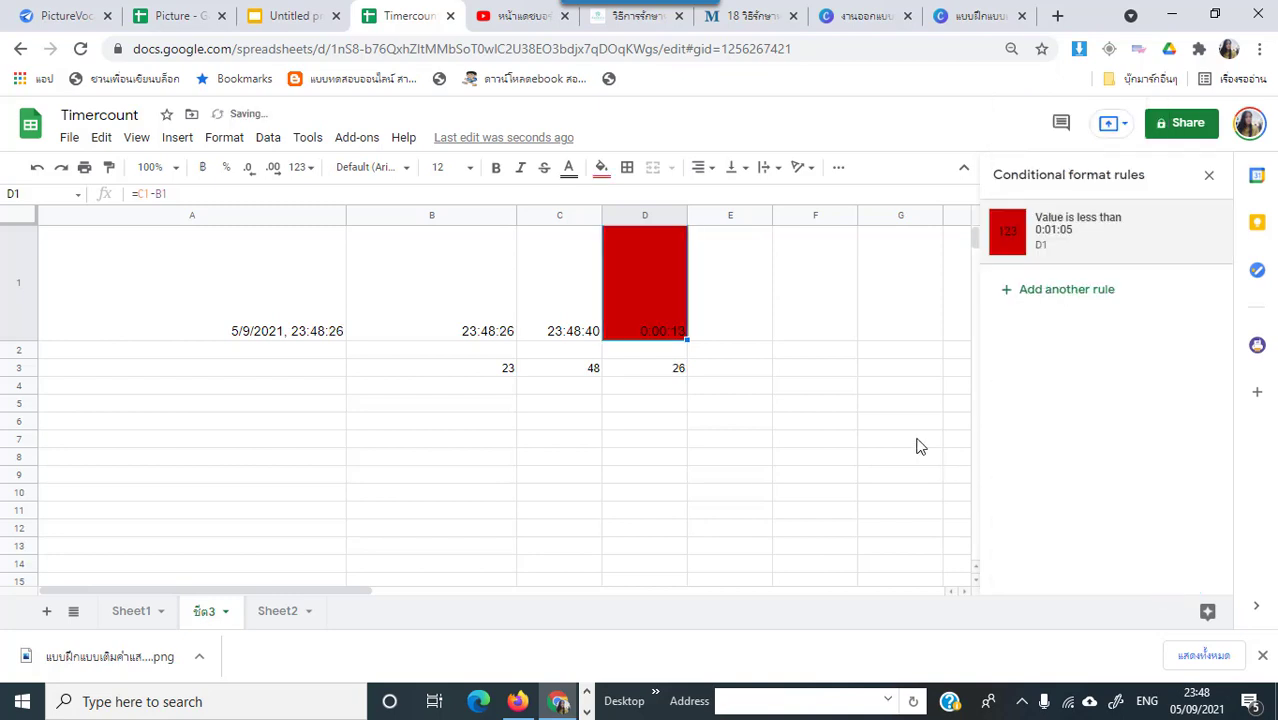
left_click(829, 440)
left_click(659, 308)
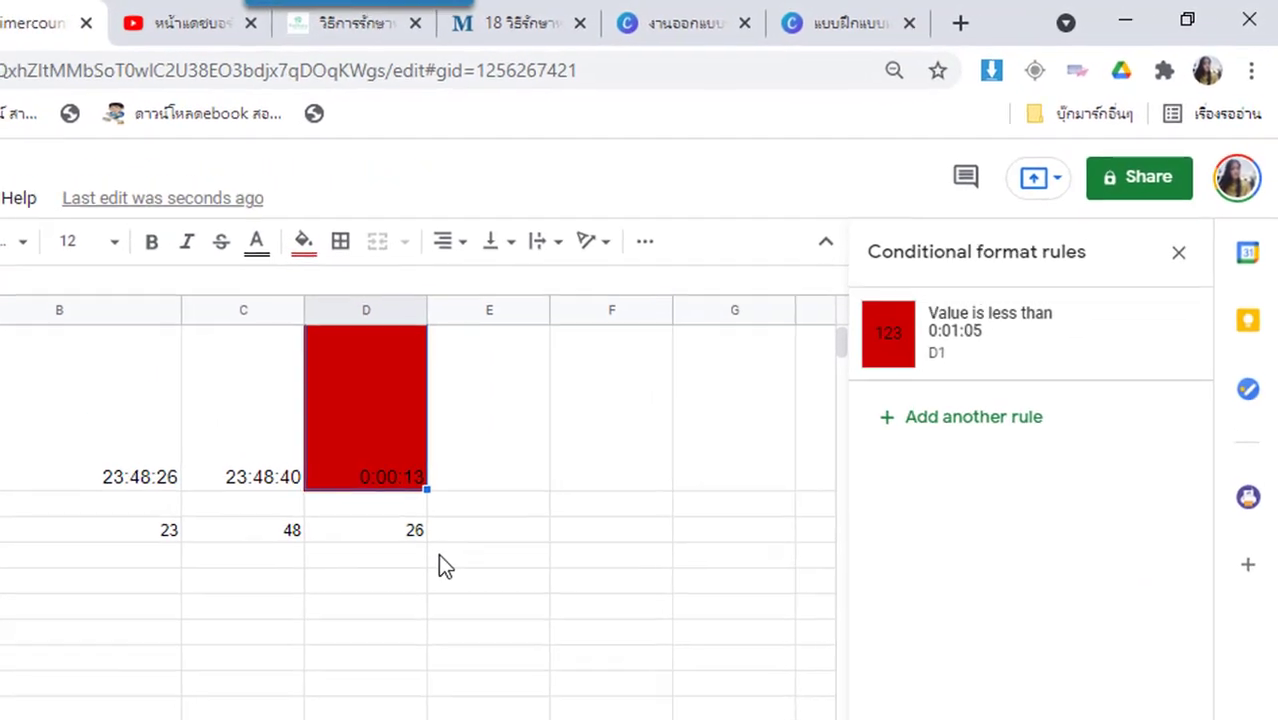
left_click(694, 388)
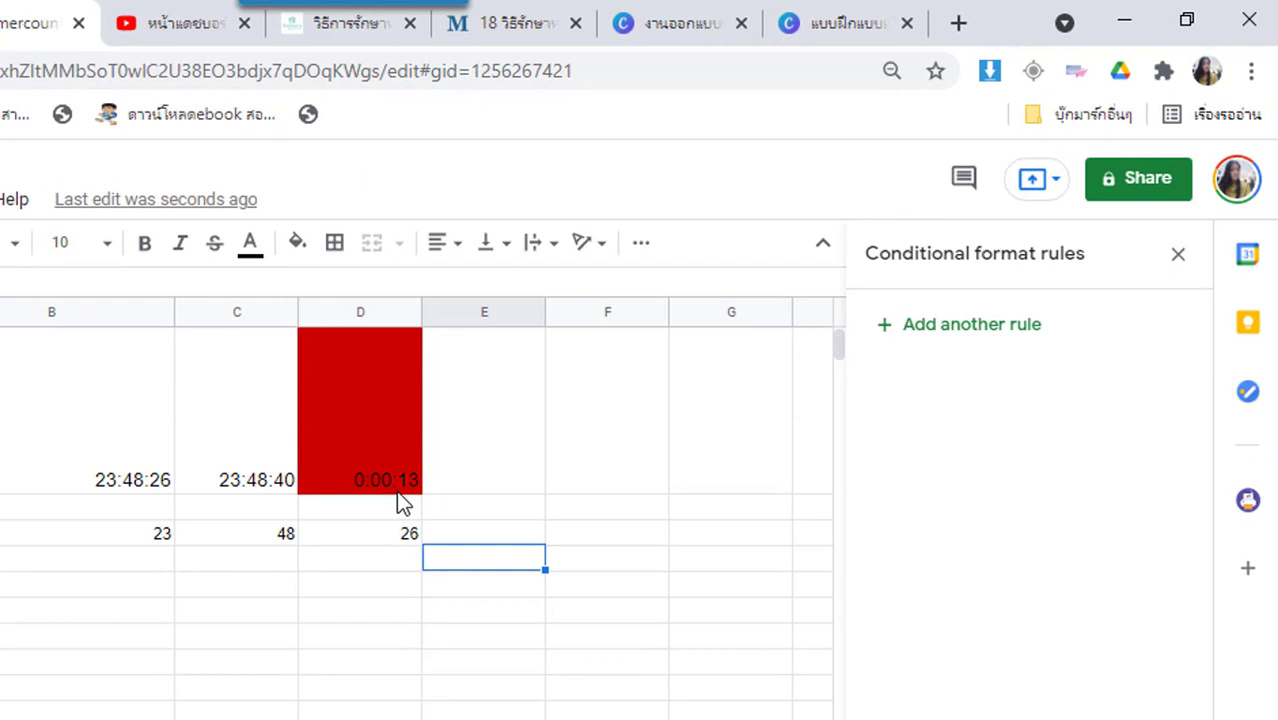
left_click(391, 659)
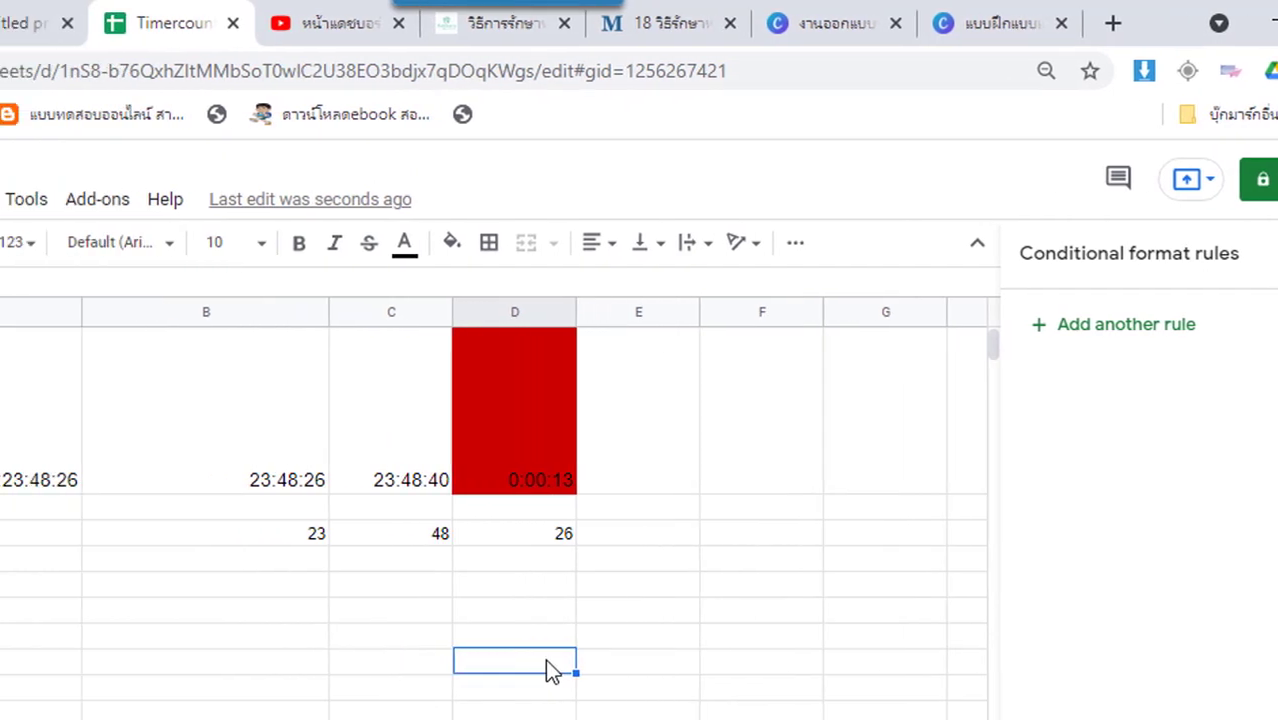